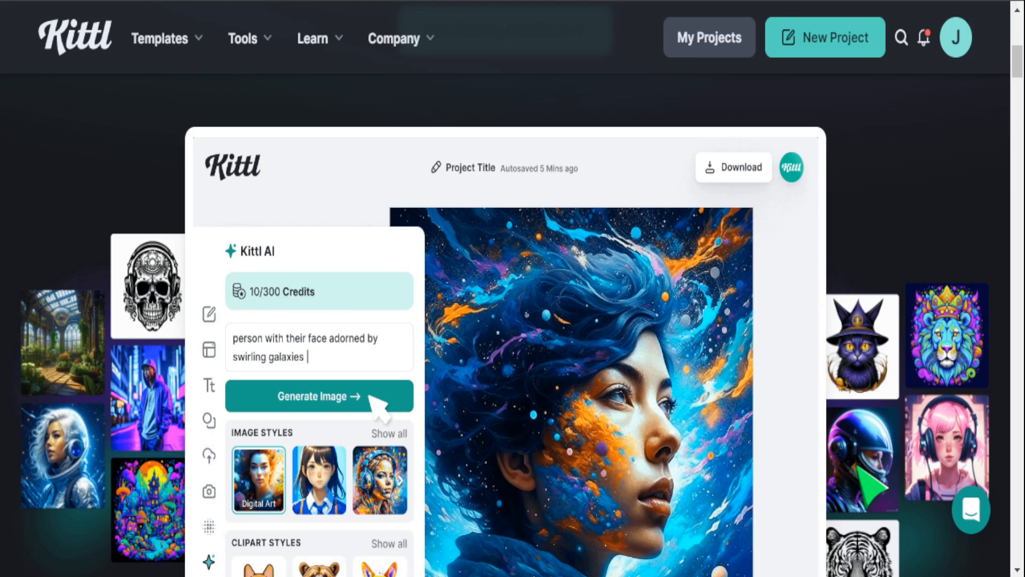
# Search the templates for "beach" and look through the resulting designs.
pyautogui.scroll(-2, 859, 466)
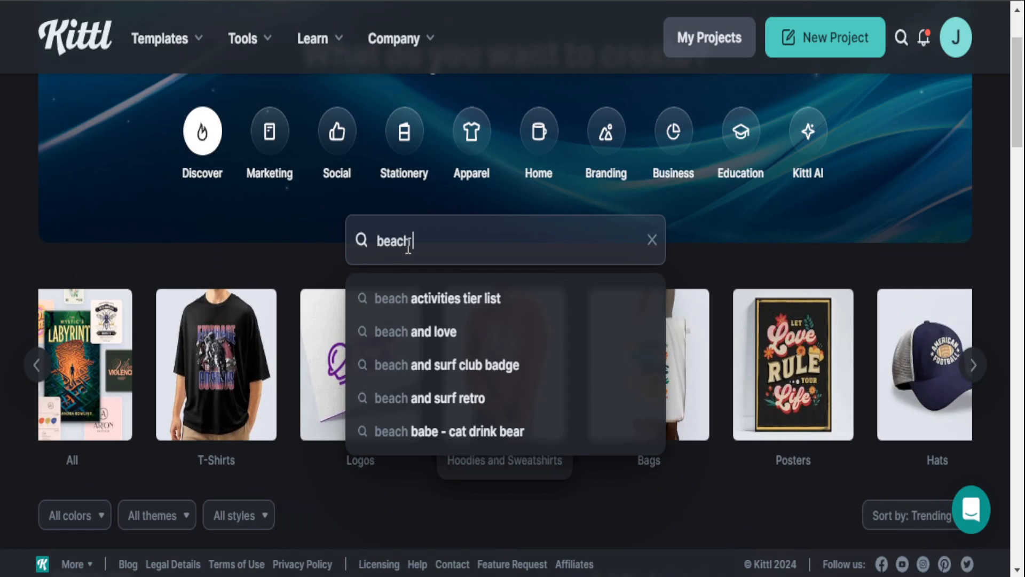
pyautogui.press('Return')
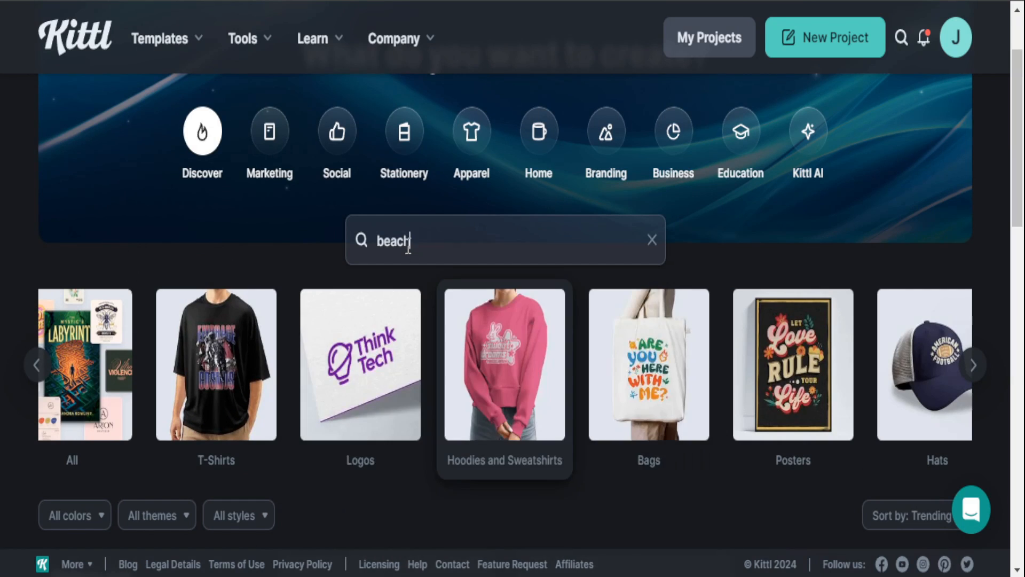
pyautogui.scroll(-5, 503, 282)
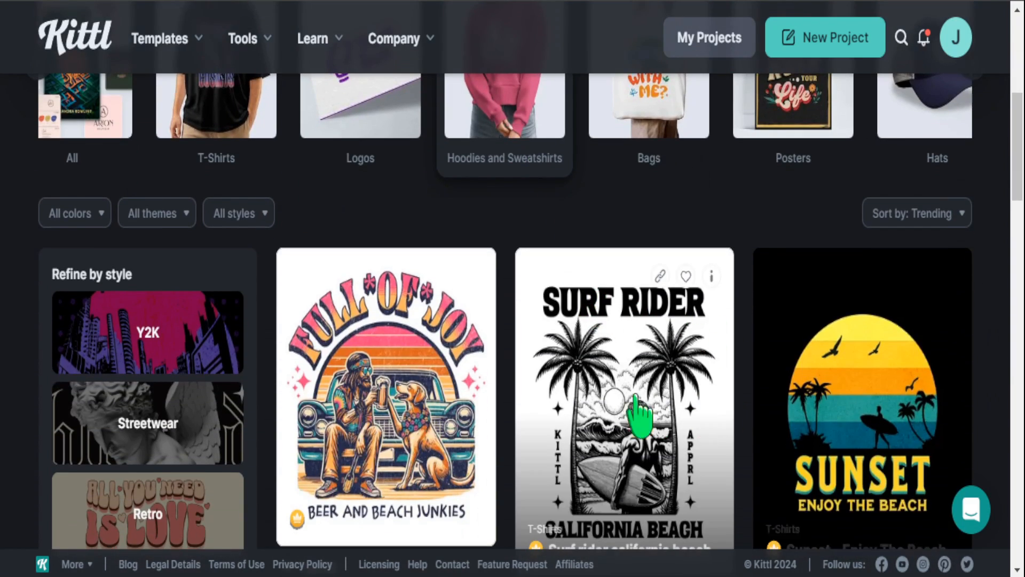
pyautogui.scroll(-4, 663, 344)
pyautogui.scroll(-8, 396, 377)
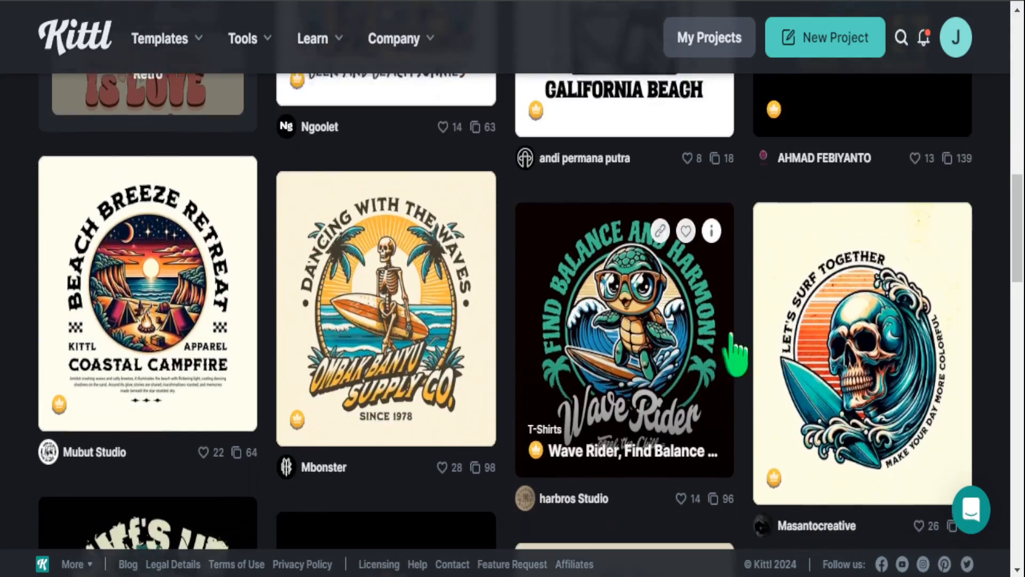
pyautogui.scroll(-14, 821, 320)
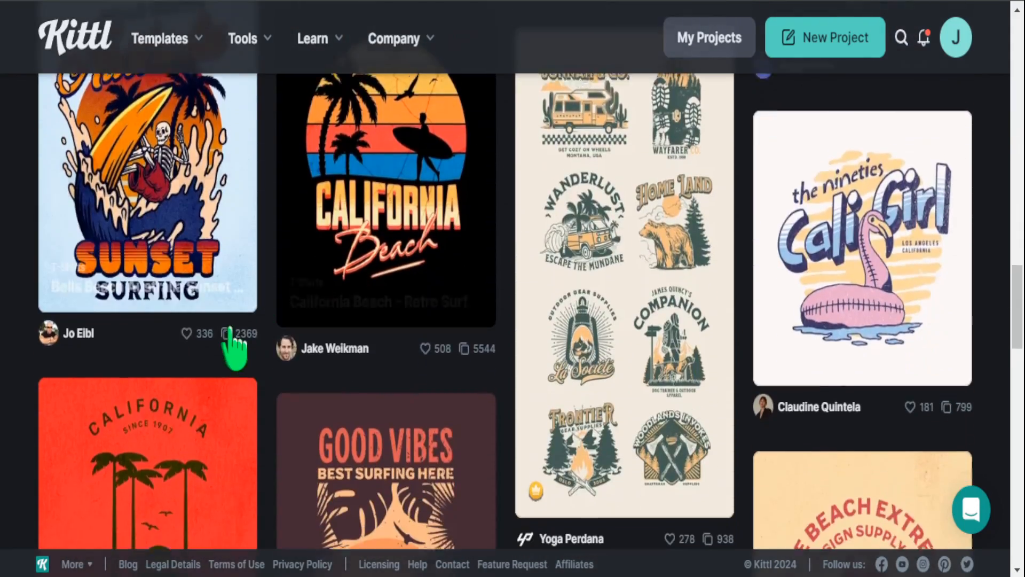
pyautogui.scroll(-5, 260, 358)
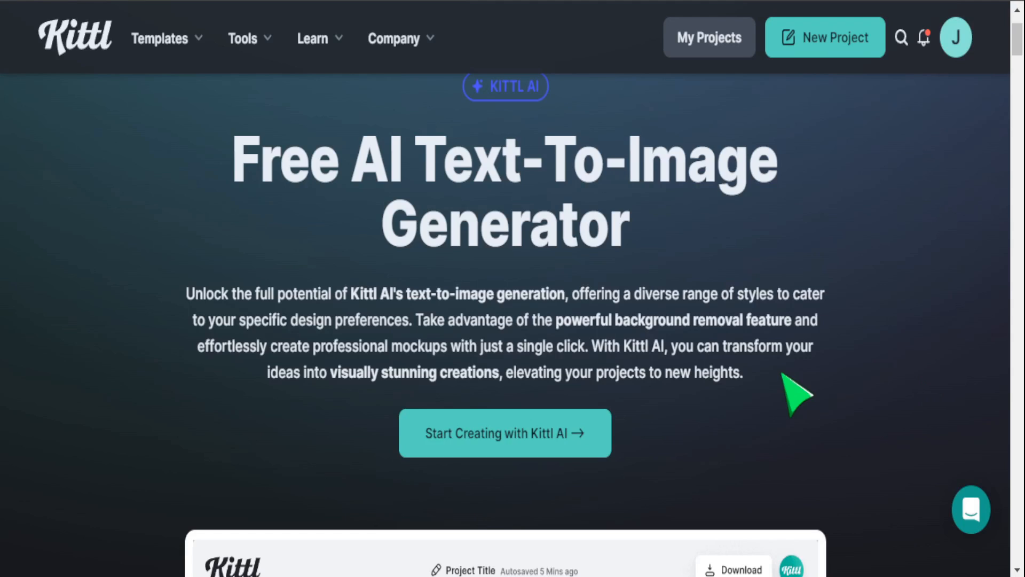
# Look through the AI text-to-image generator page, including its style samples and image and clipart features.
pyautogui.scroll(-7, 205, 331)
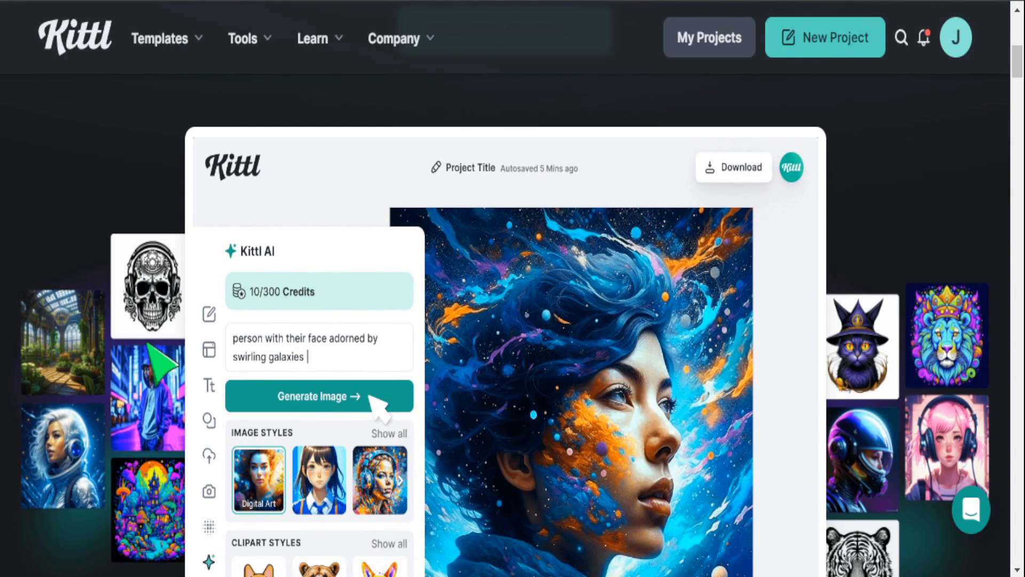
pyautogui.scroll(-2, 859, 467)
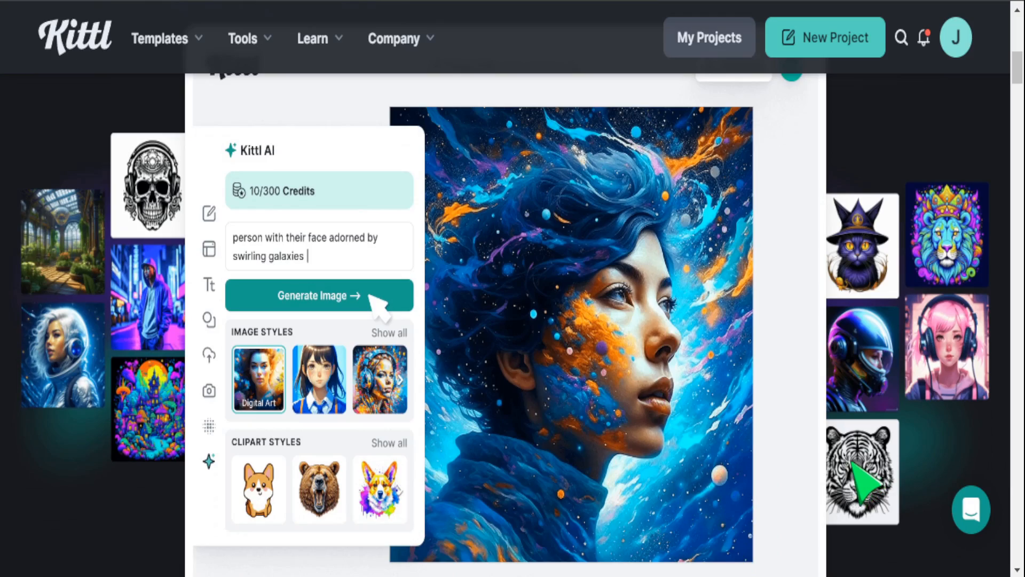
pyautogui.scroll(-15, 854, 464)
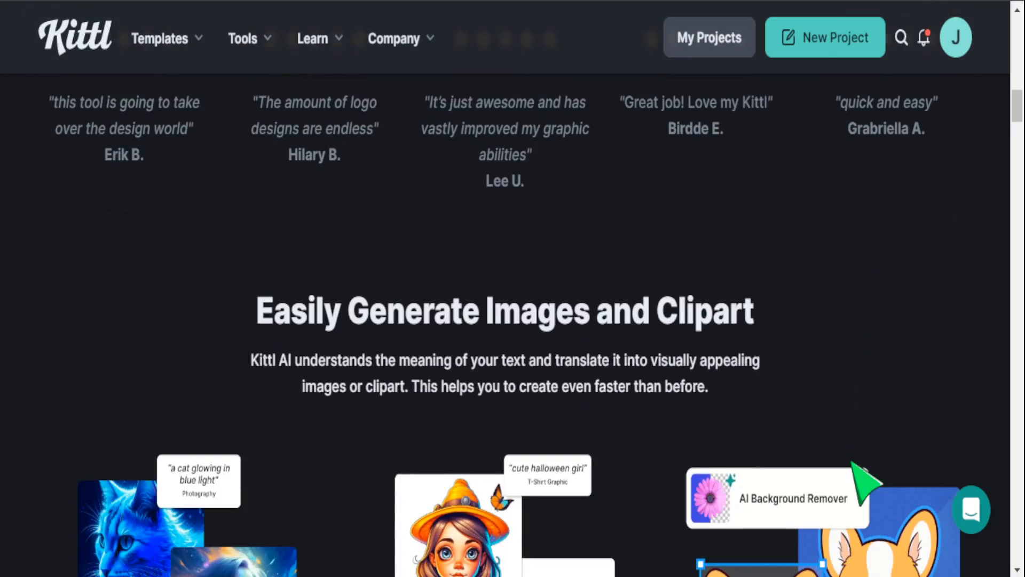
pyautogui.scroll(-2, 327, 401)
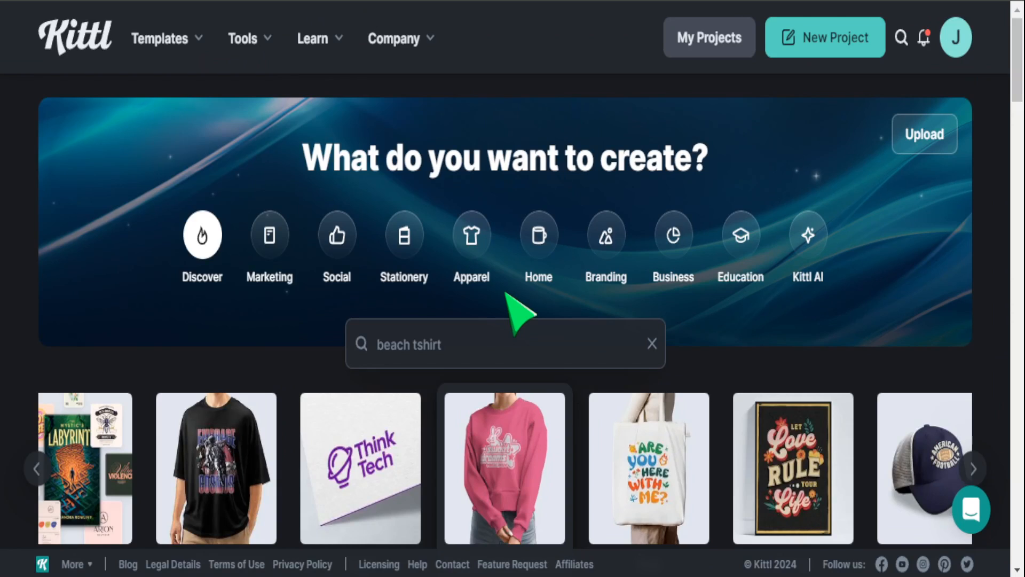
# Search the templates for "beach tshirt".
pyautogui.click(470, 338)
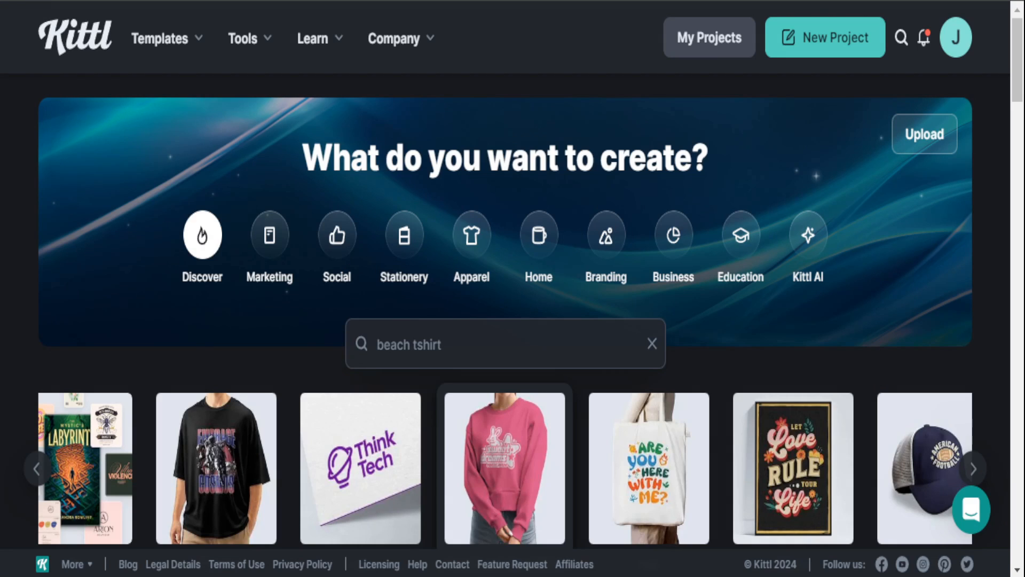
pyautogui.press('Return')
pyautogui.moveTo(167, 38)
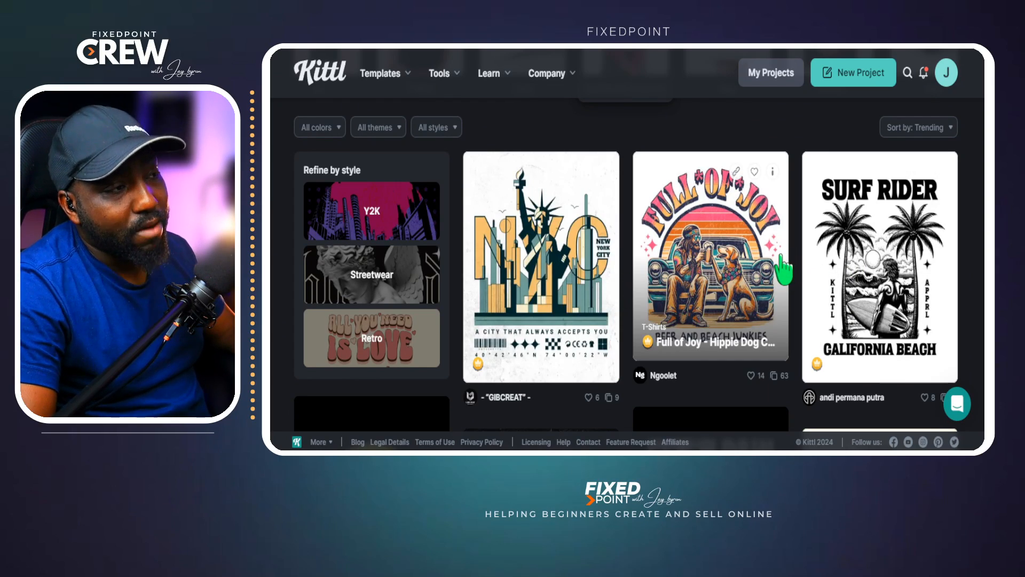
# Browse the T-shirt designs and open the Wave Rider template with the surfing turtle for editing.
pyautogui.scroll(-2, 783, 269)
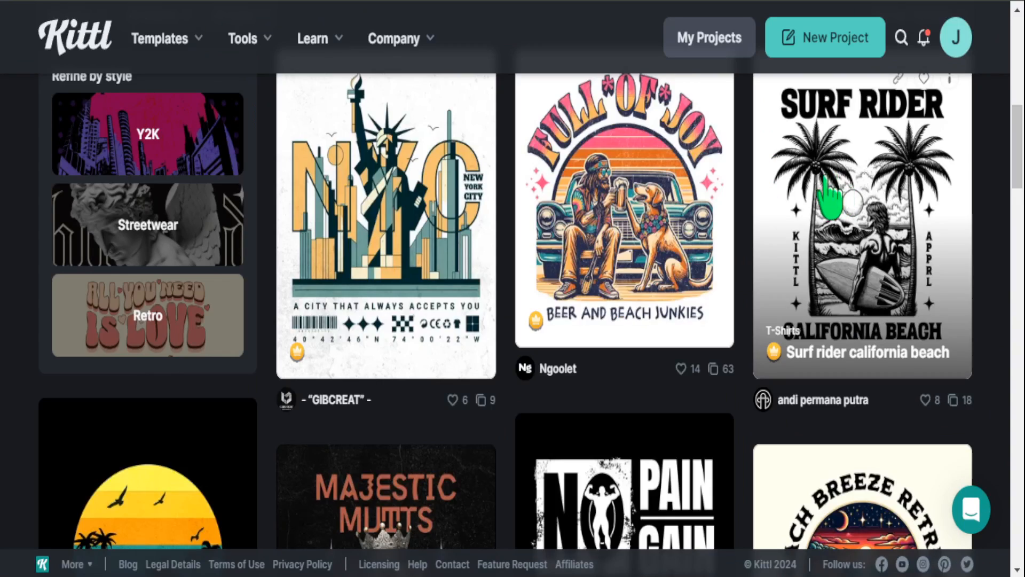
pyautogui.scroll(-6, 809, 254)
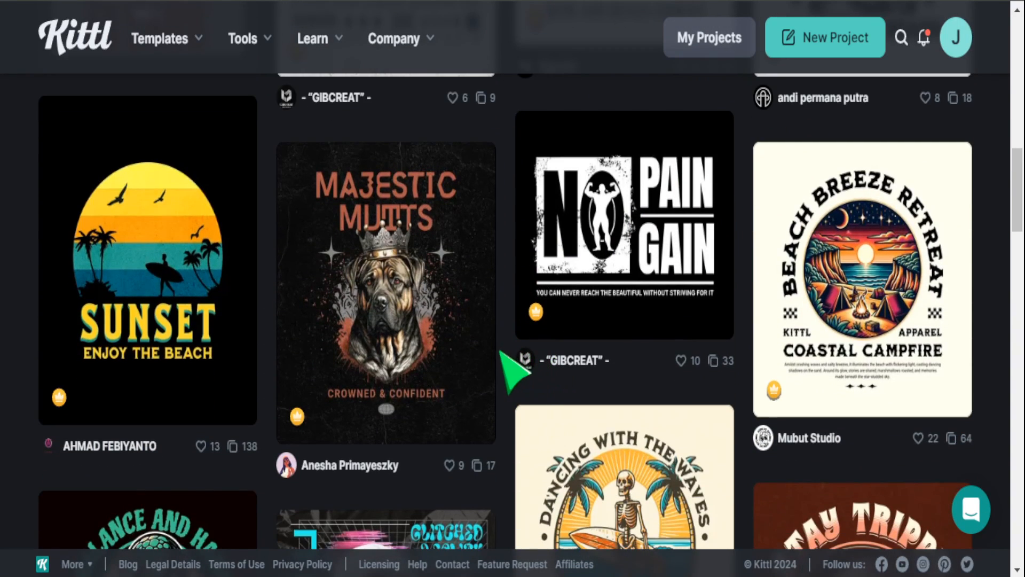
pyautogui.scroll(-3, 366, 366)
pyautogui.scroll(-1, 366, 355)
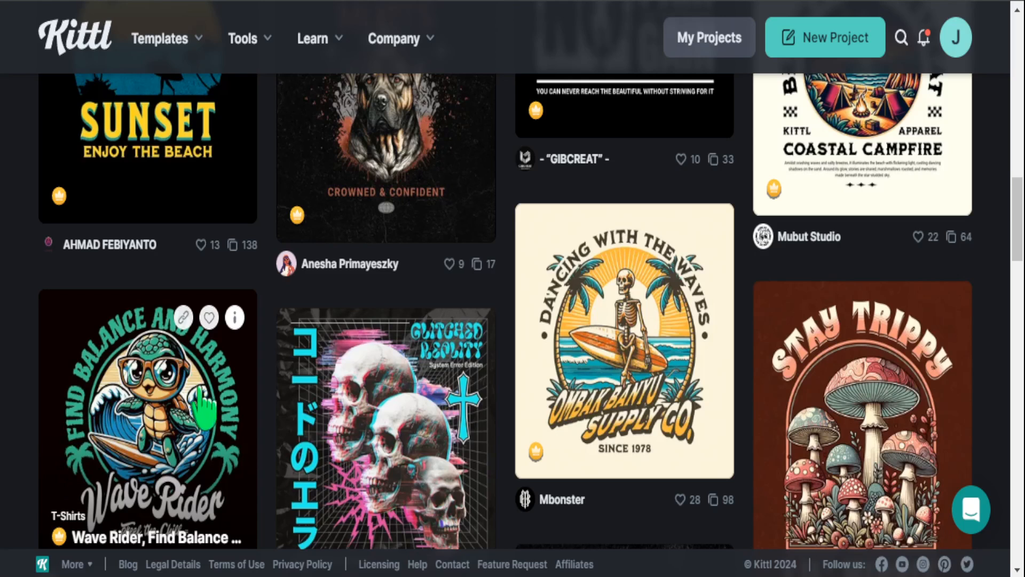
pyautogui.scroll(-2, 171, 460)
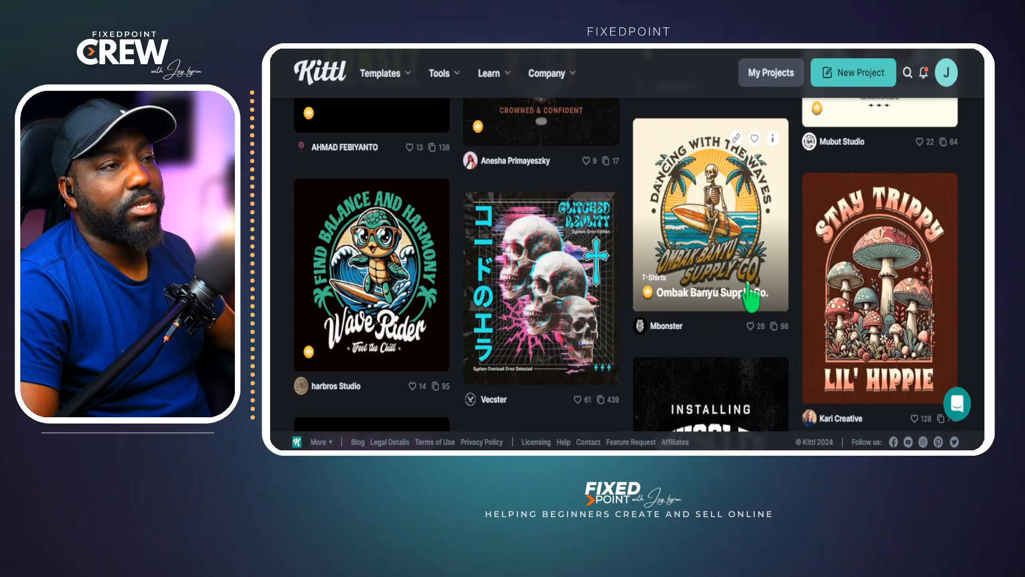
pyautogui.scroll(-10, 690, 352)
pyautogui.scroll(-3, 585, 308)
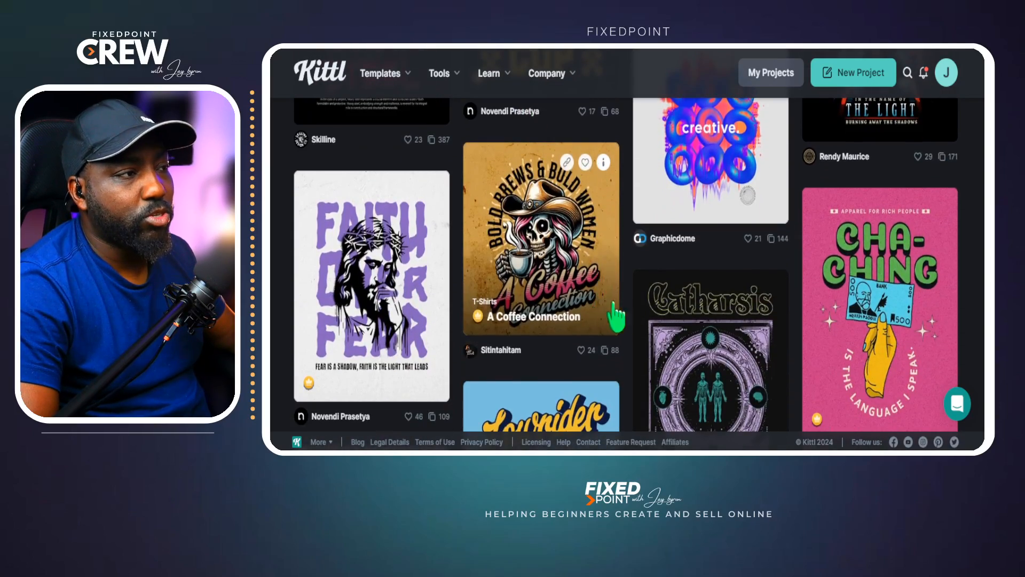
pyautogui.scroll(8, 498, 348)
pyautogui.scroll(3, 495, 273)
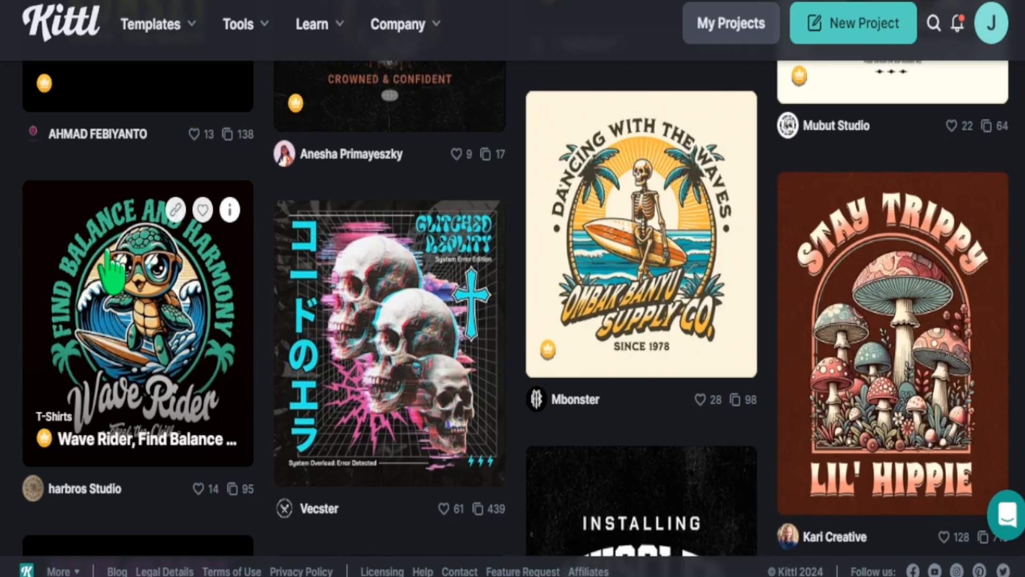
pyautogui.click(112, 267)
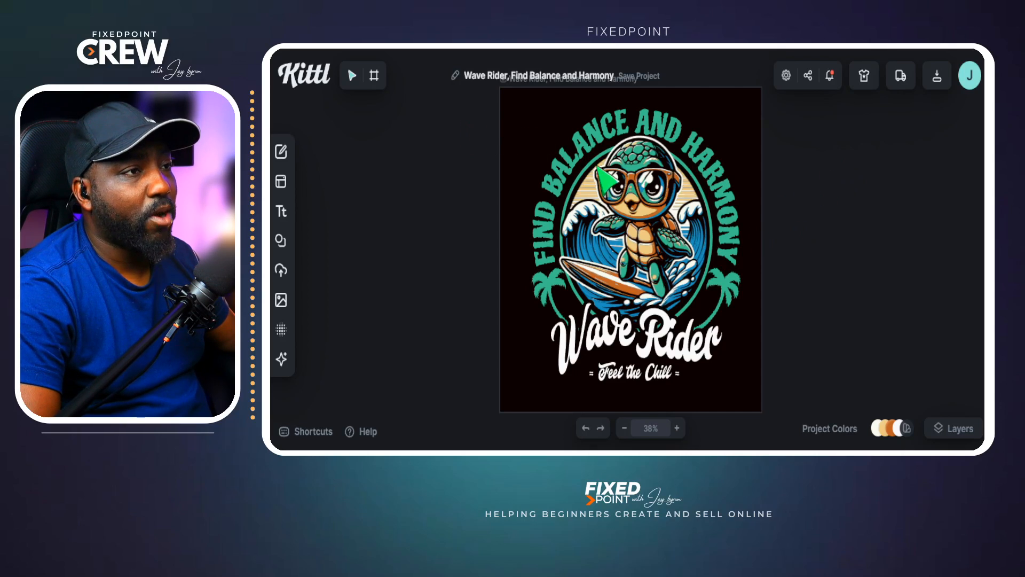
pyautogui.click(604, 231)
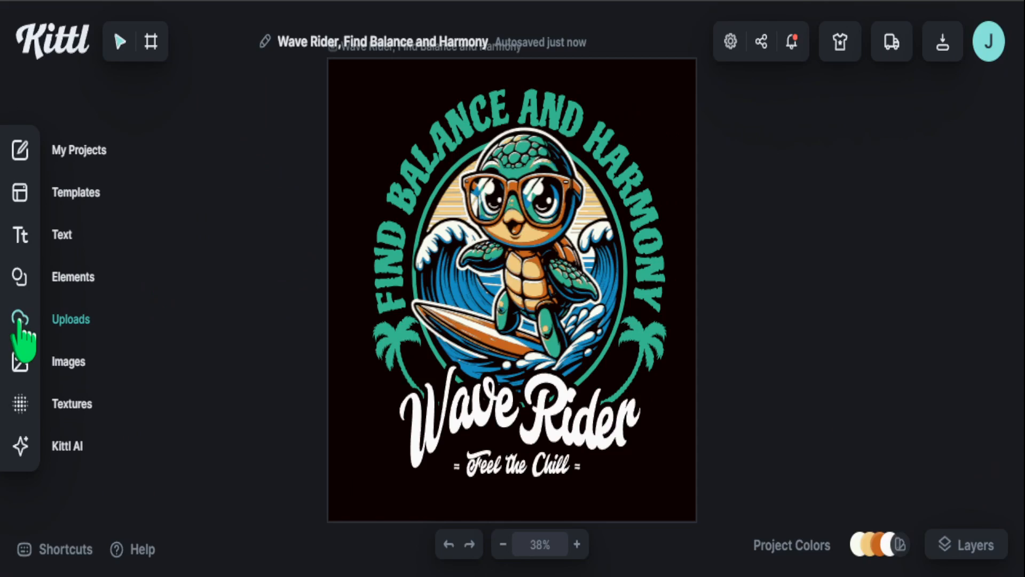
# Add the two uploaded hoodie photos as references, stacked beside the artboard and scaled to similar widths.
pyautogui.click(318, 270)
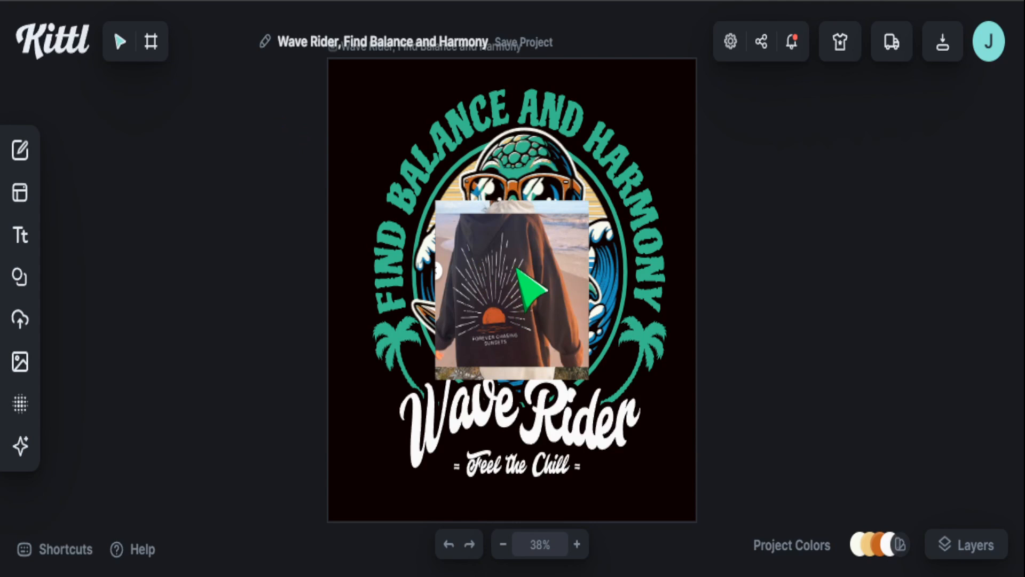
pyautogui.moveTo(513, 291); pyautogui.dragTo(114, 332)
pyautogui.moveTo(207, 444); pyautogui.dragTo(229, 499)
pyautogui.moveTo(191, 406); pyautogui.dragTo(190, 425)
pyautogui.click(176, 163)
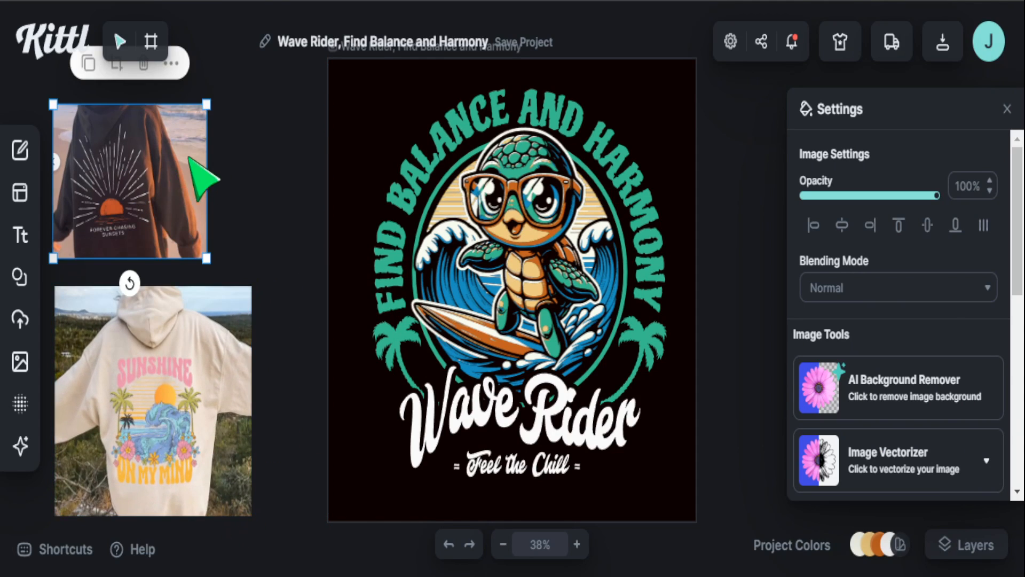
pyautogui.moveTo(207, 104); pyautogui.dragTo(265, 89)
pyautogui.moveTo(202, 137); pyautogui.dragTo(209, 154)
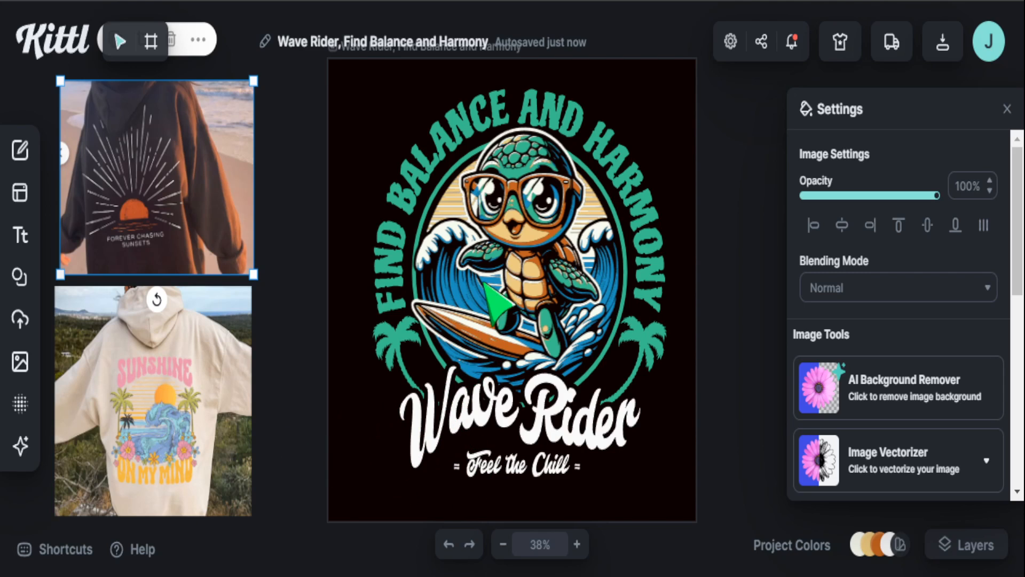
# Delete the surfing turtle illustration and the green oval ring around it.
pyautogui.click(503, 228)
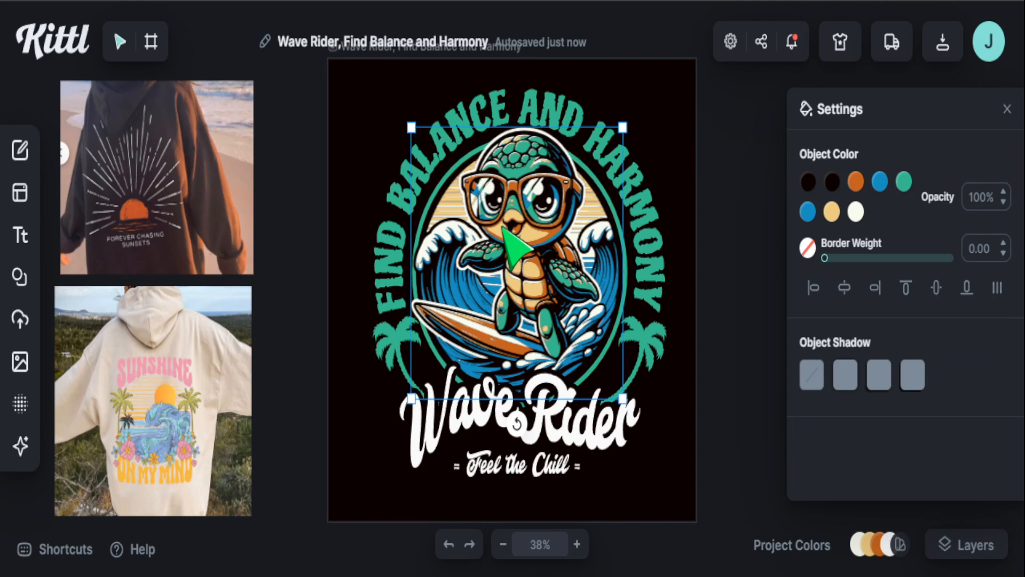
pyautogui.press('Delete')
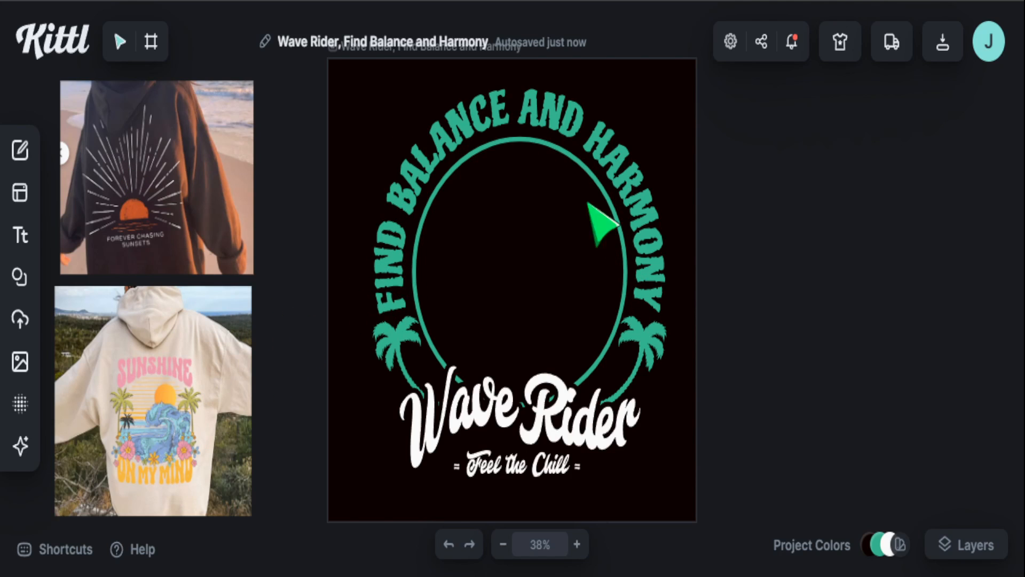
pyautogui.click(415, 299)
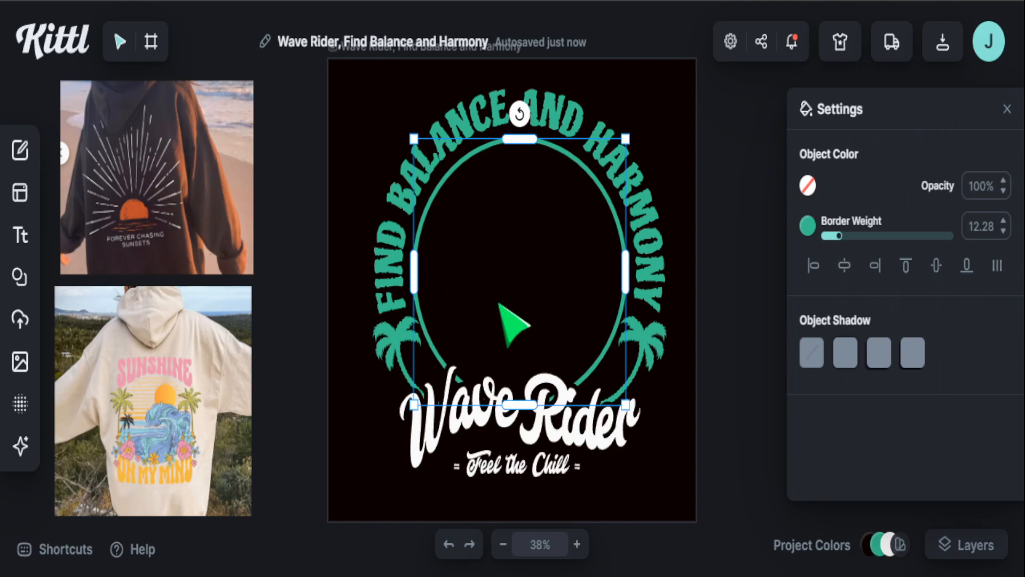
pyautogui.press('Delete')
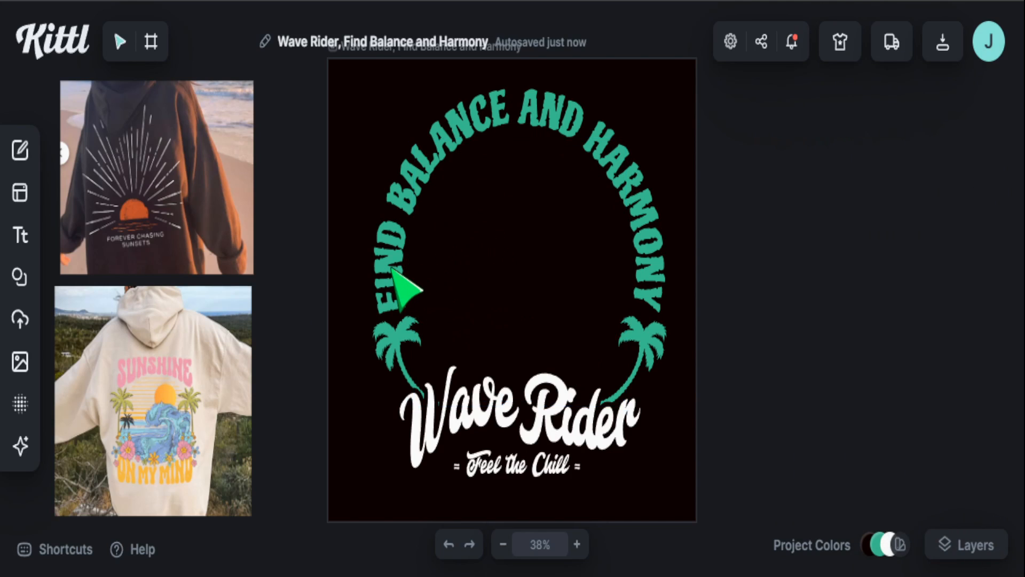
# Change the arched text to "FOREVER CHASING" and the script title to "Sunsets".
pyautogui.click(391, 272)
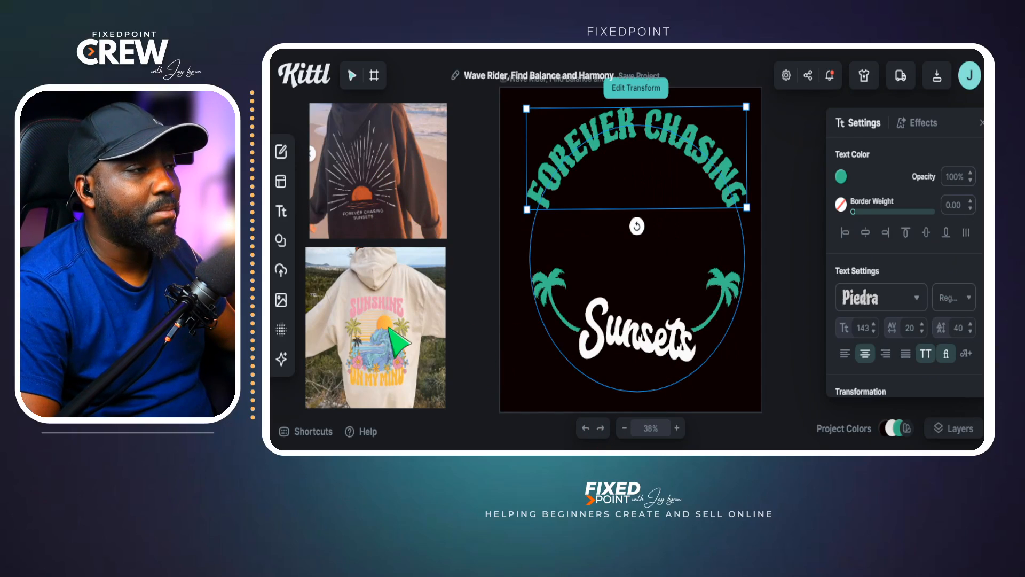
pyautogui.doubleClick(558, 178)
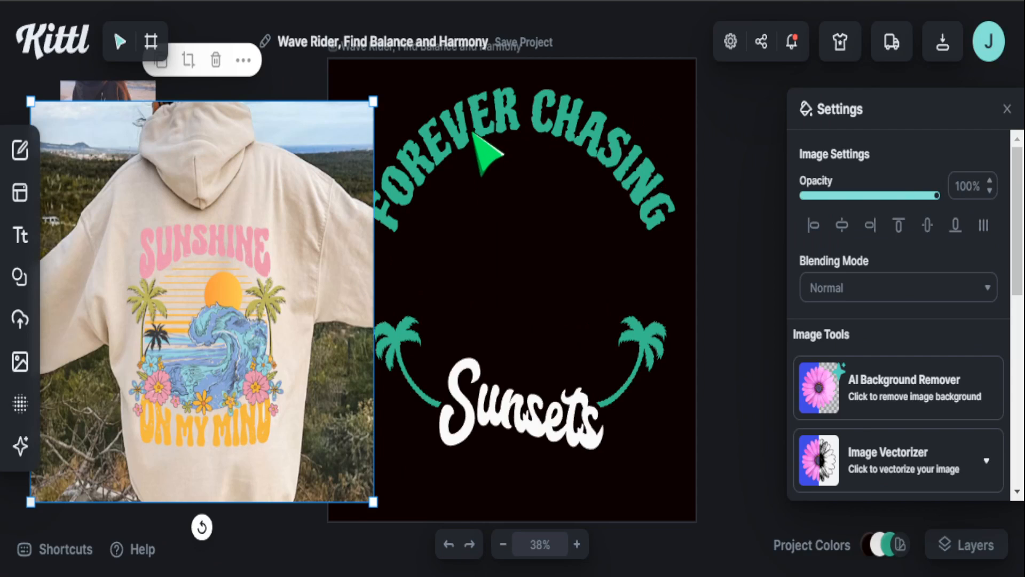
# Recolor the arched "FOREVER CHASING" text with the pink sampled from the SUNSHINE lettering on the beige hoodie.
pyautogui.click(604, 136)
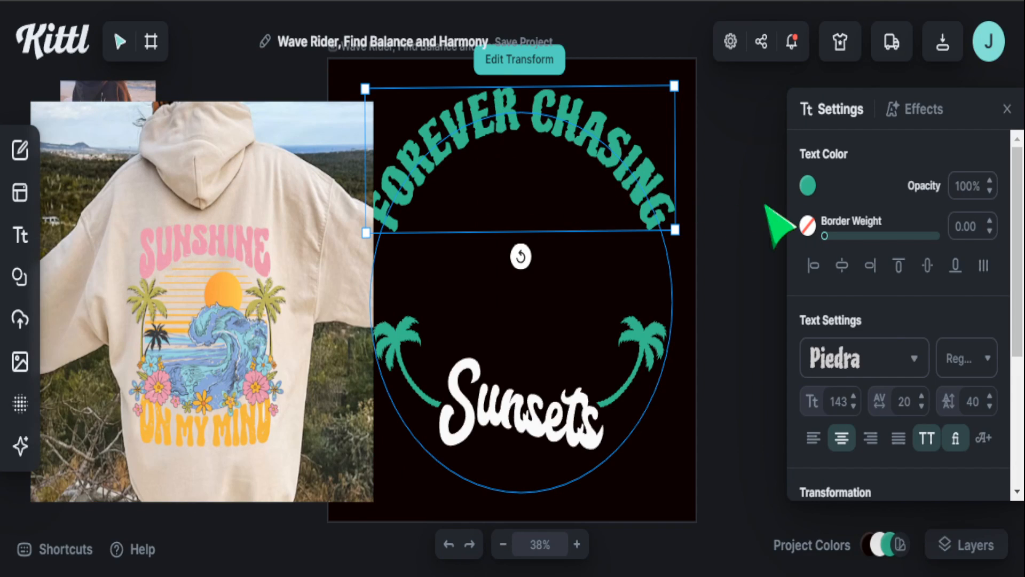
pyautogui.click(807, 185)
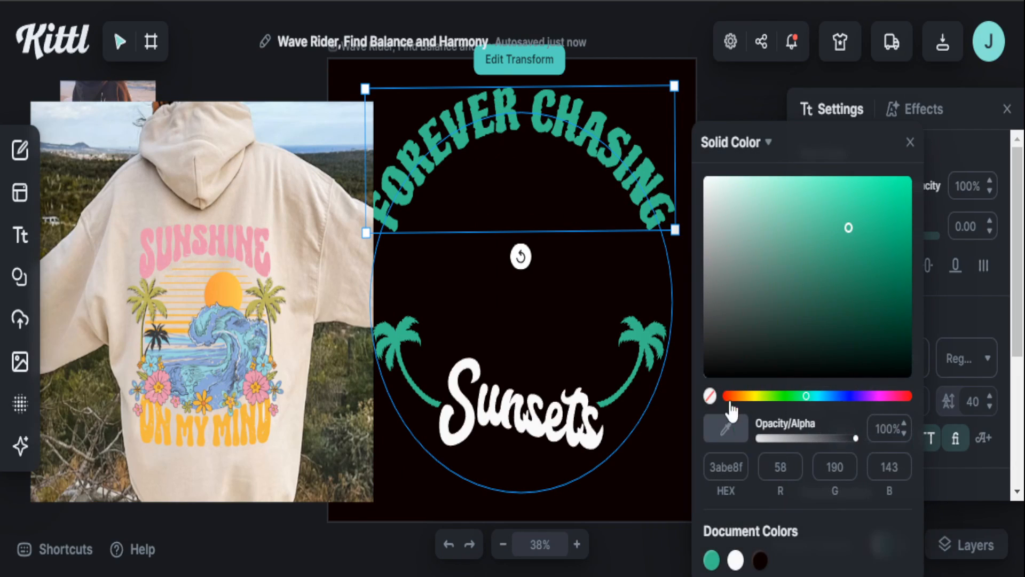
pyautogui.click(725, 428)
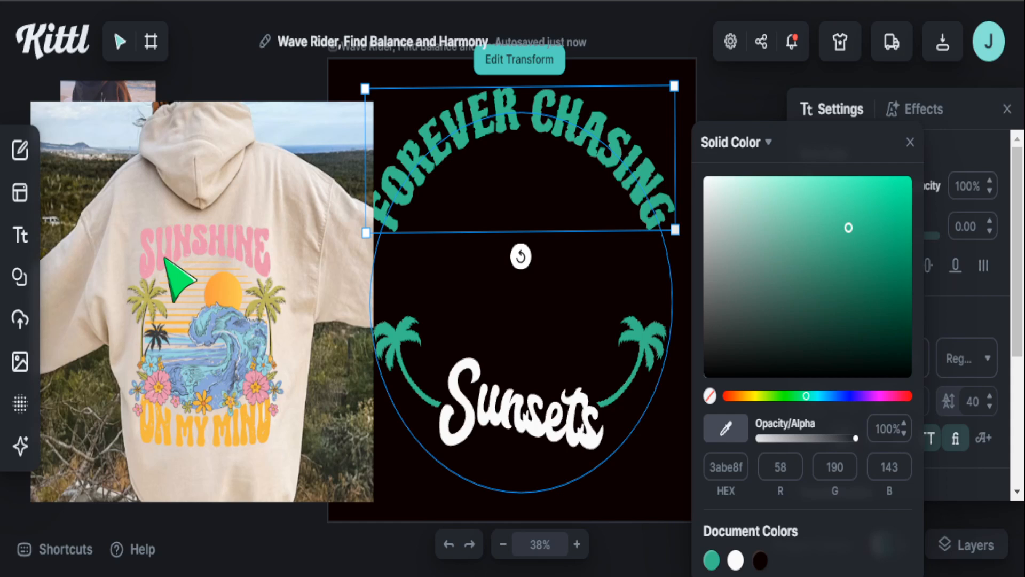
pyautogui.click(163, 261)
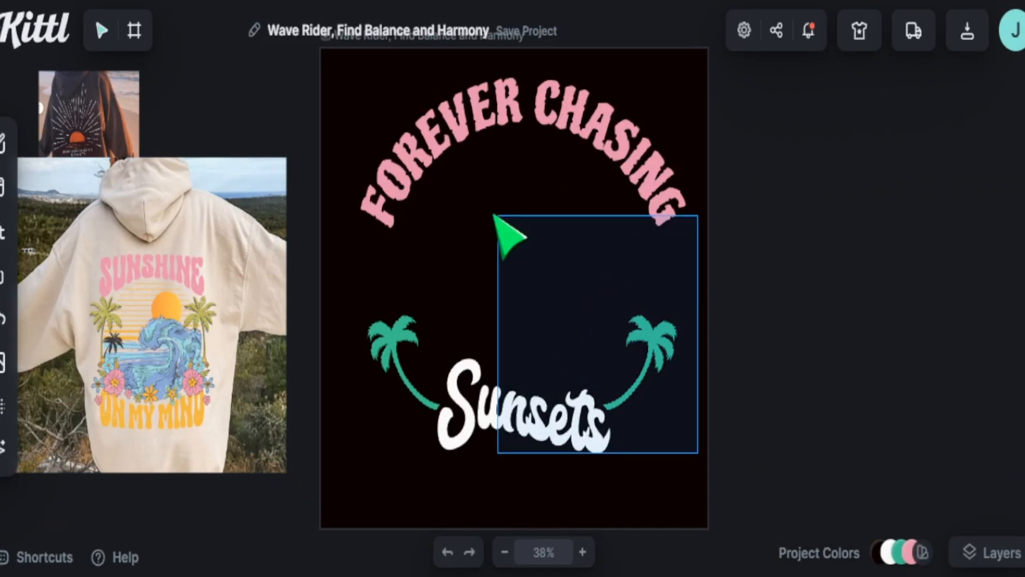
# Enlarge the "Sunsets" lettering together with both palm trees and adjust the palms beside it.
pyautogui.click(639, 388)
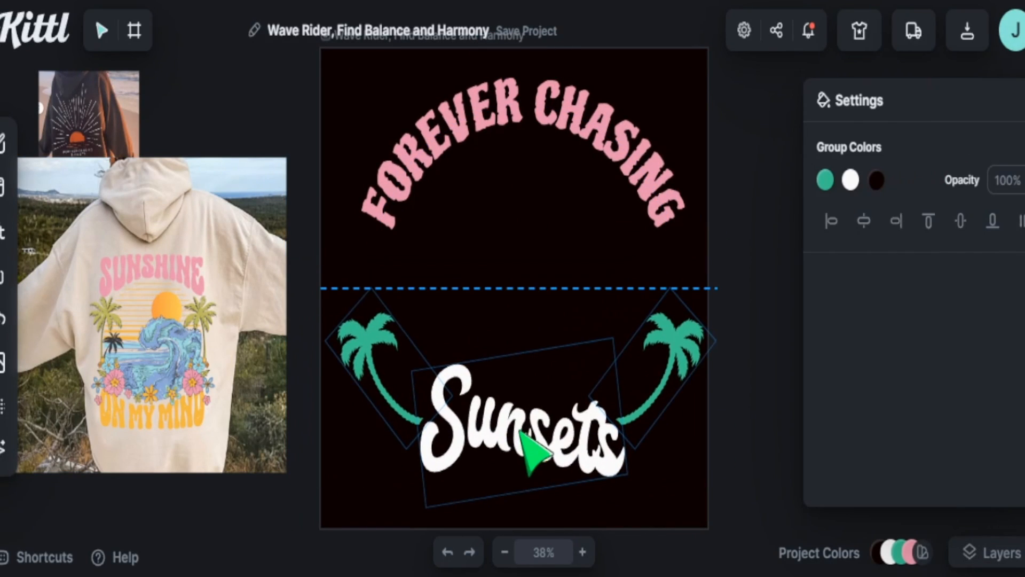
pyautogui.click(636, 421)
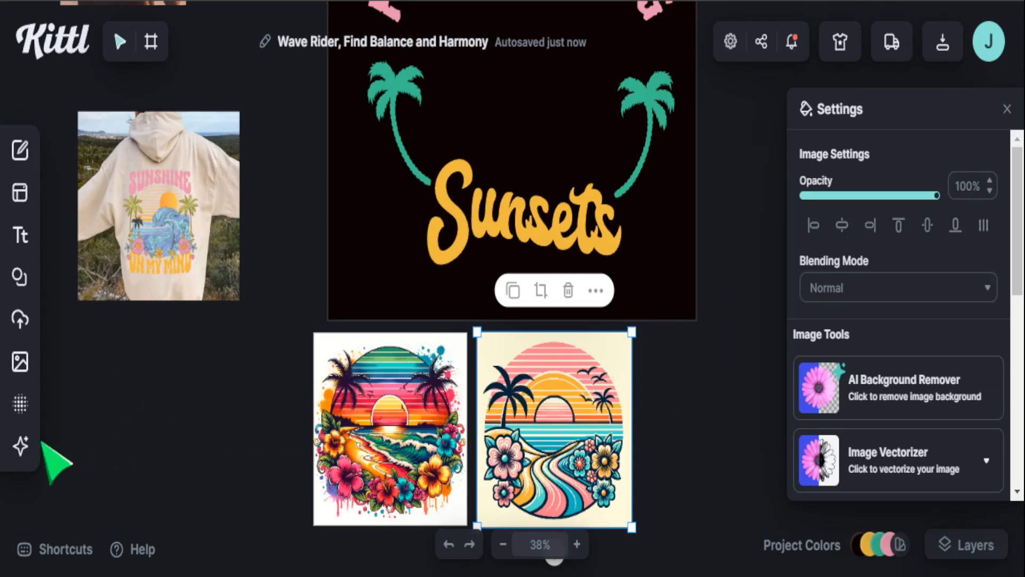
# In the AI image generator, edit the sunset beach prompt to read "retro flowers around the design".
pyautogui.moveTo(23, 455)
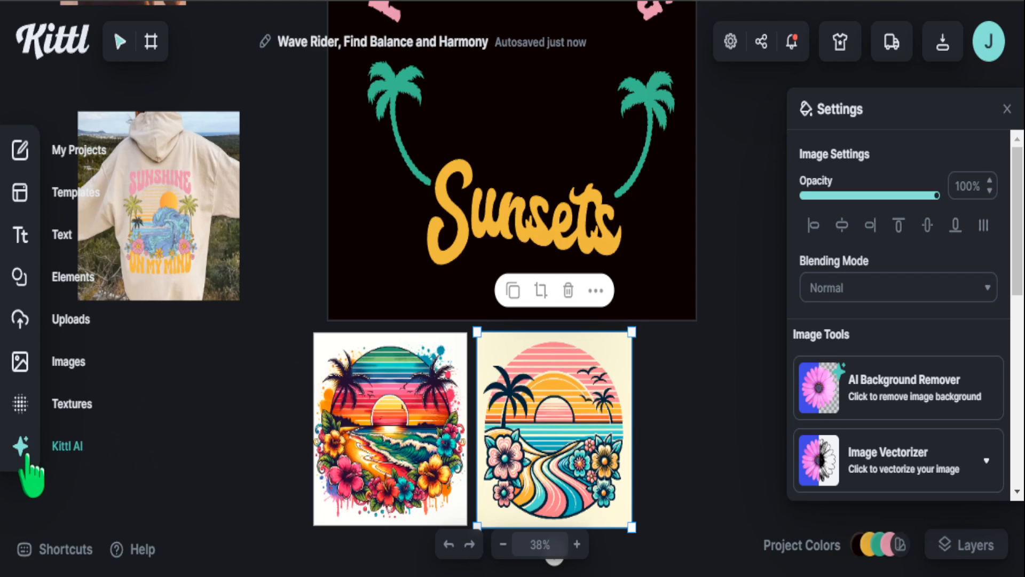
pyautogui.click(22, 448)
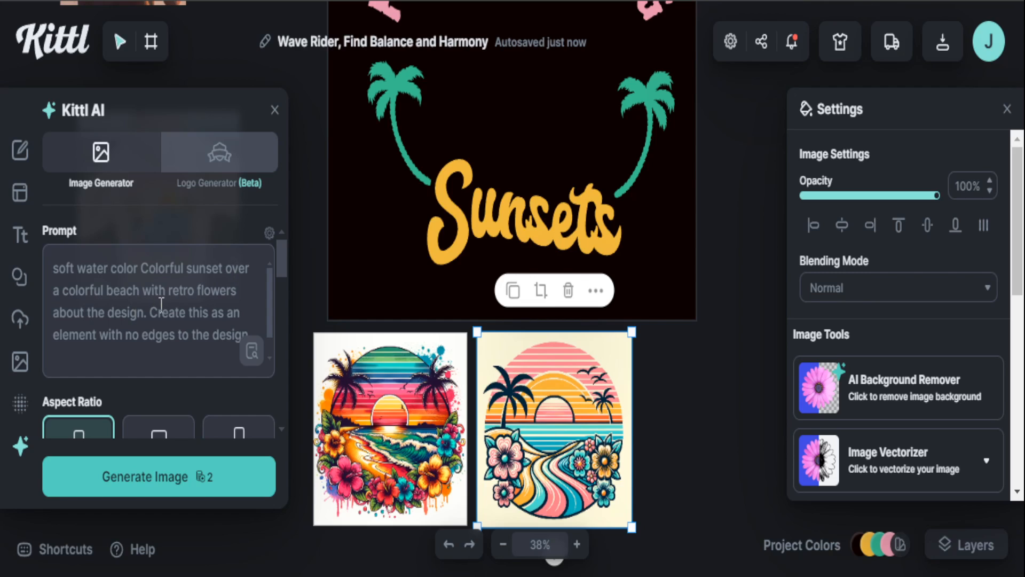
pyautogui.doubleClick(58, 314)
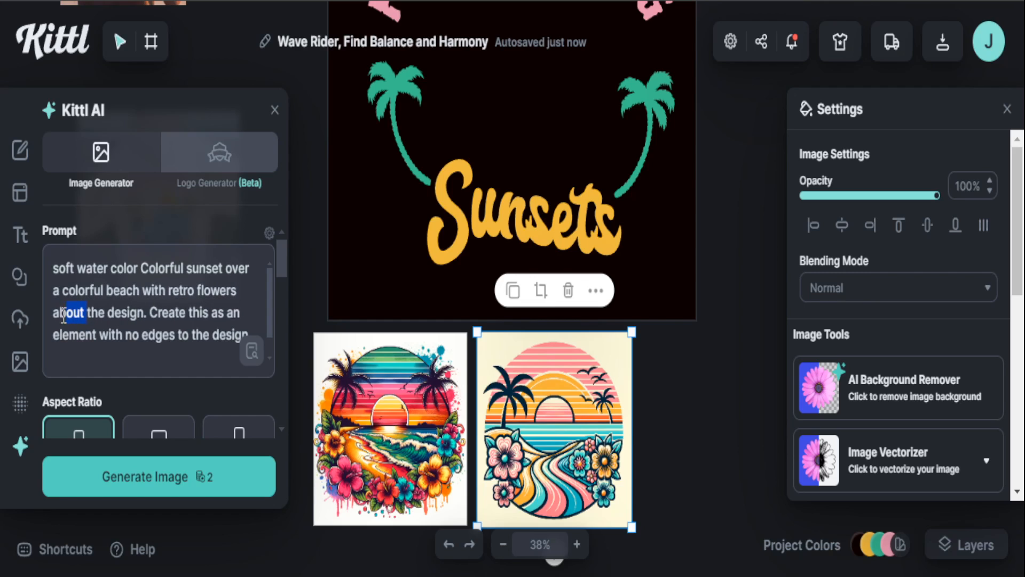
pyautogui.write('around')
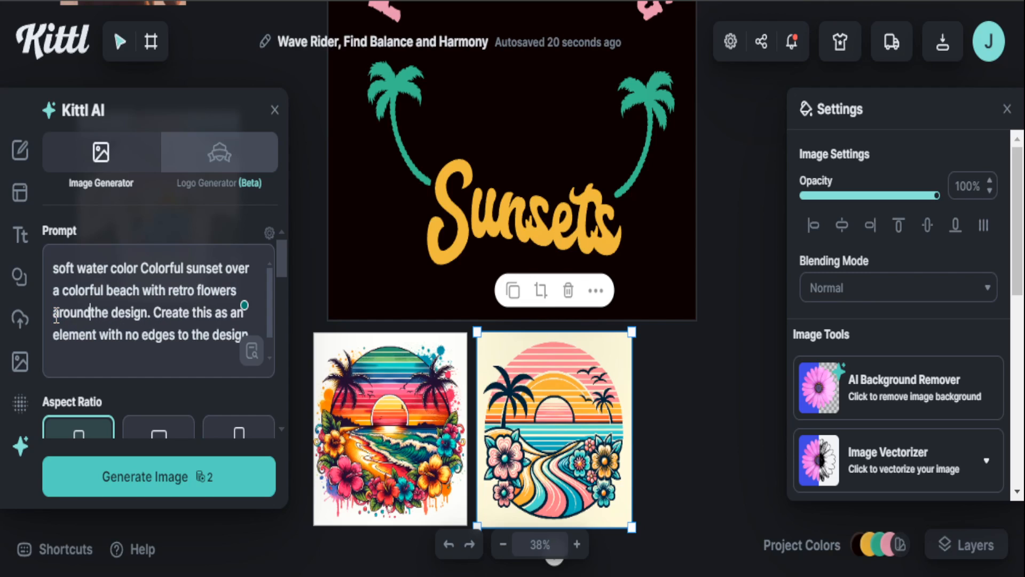
pyautogui.scroll(-1, 270, 328)
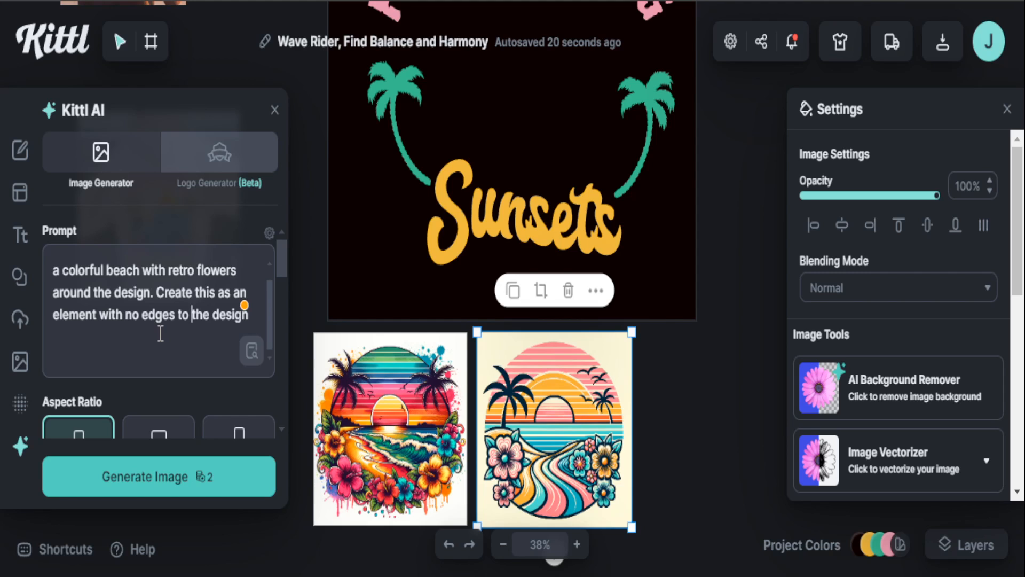
pyautogui.scroll(-1, 159, 309)
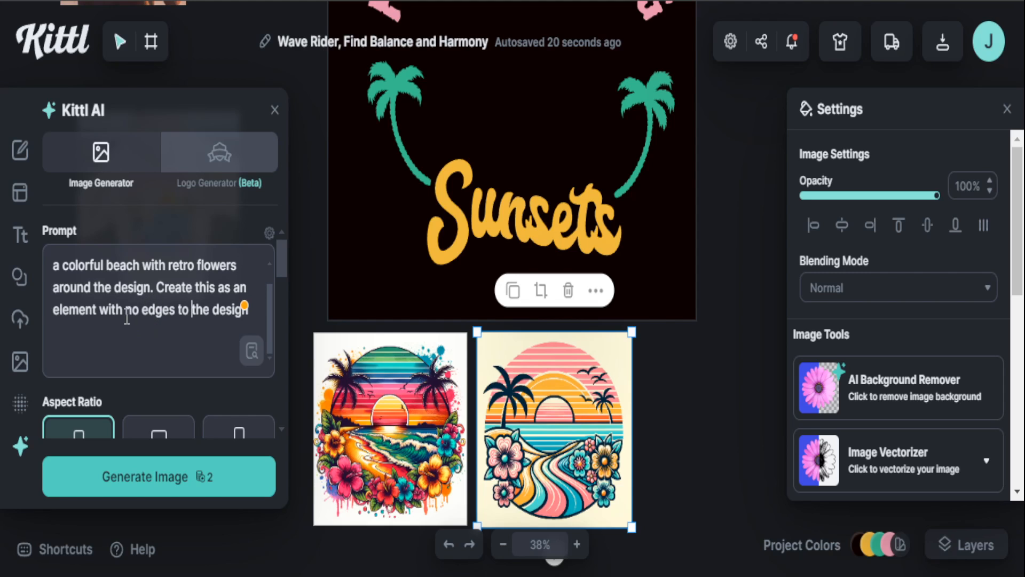
# Generate the sunset beach image with the Watercolor clipart style.
pyautogui.scroll(-5, 117, 312)
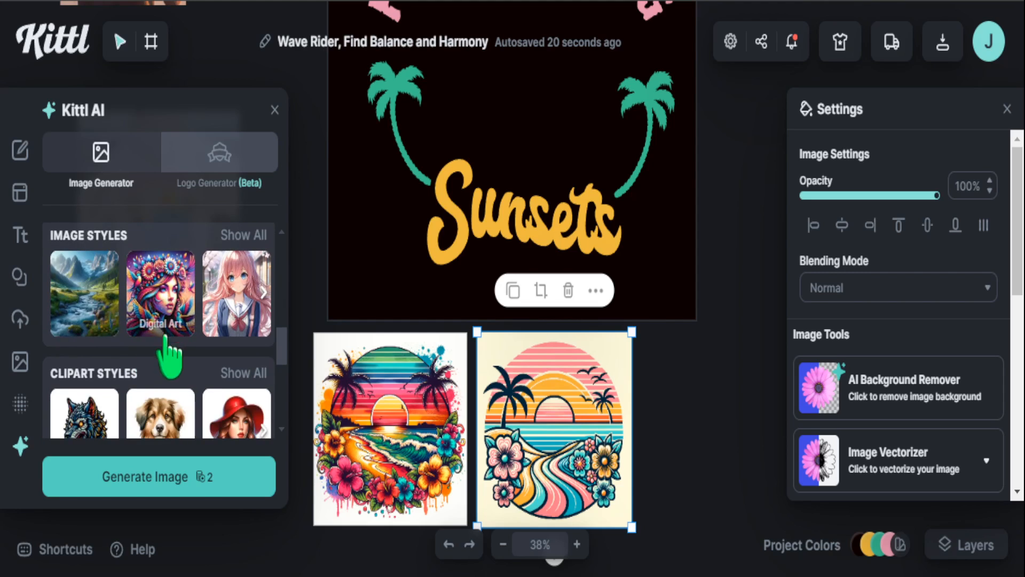
pyautogui.scroll(-2, 160, 325)
pyautogui.scroll(-2, 160, 352)
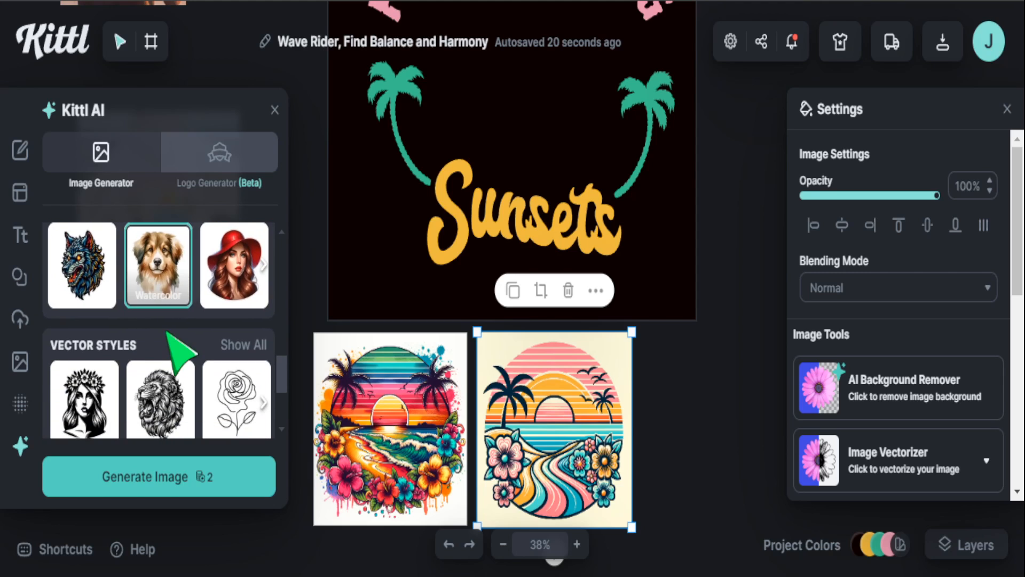
pyautogui.click(152, 299)
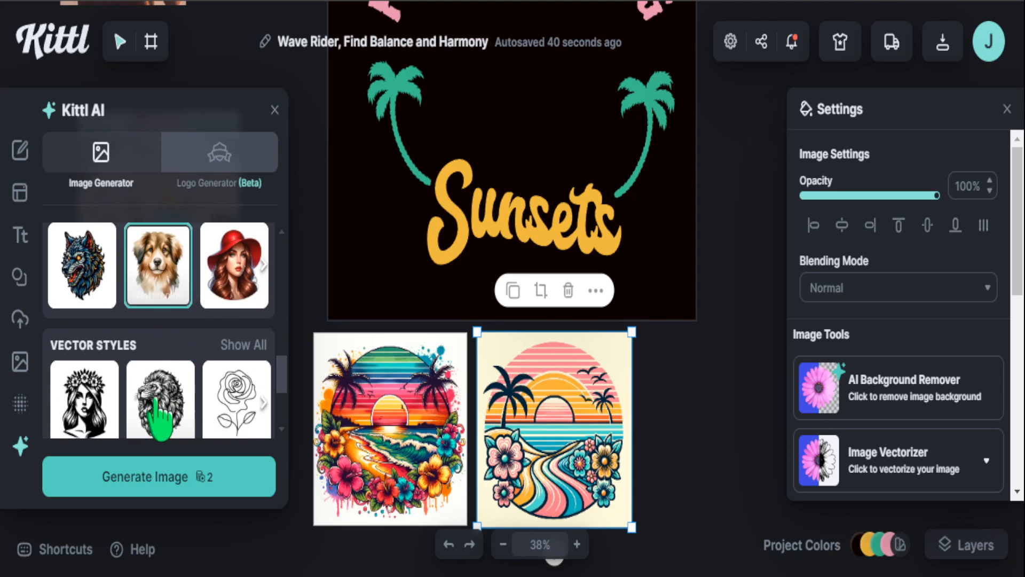
pyautogui.click(160, 481)
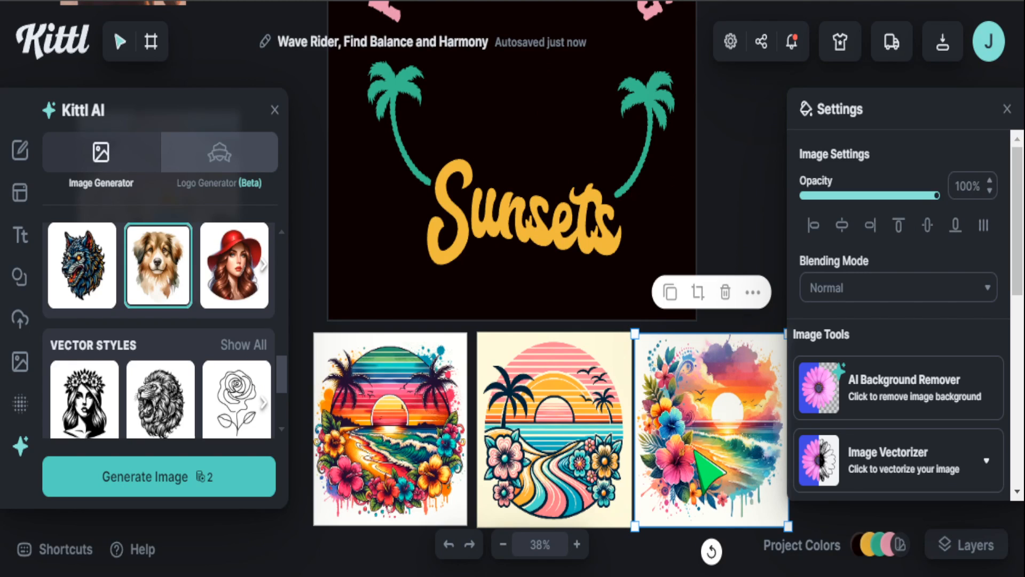
# Generate another sunset beach image from the same prompt using the saved Retro Graphic style.
pyautogui.scroll(5, 153, 355)
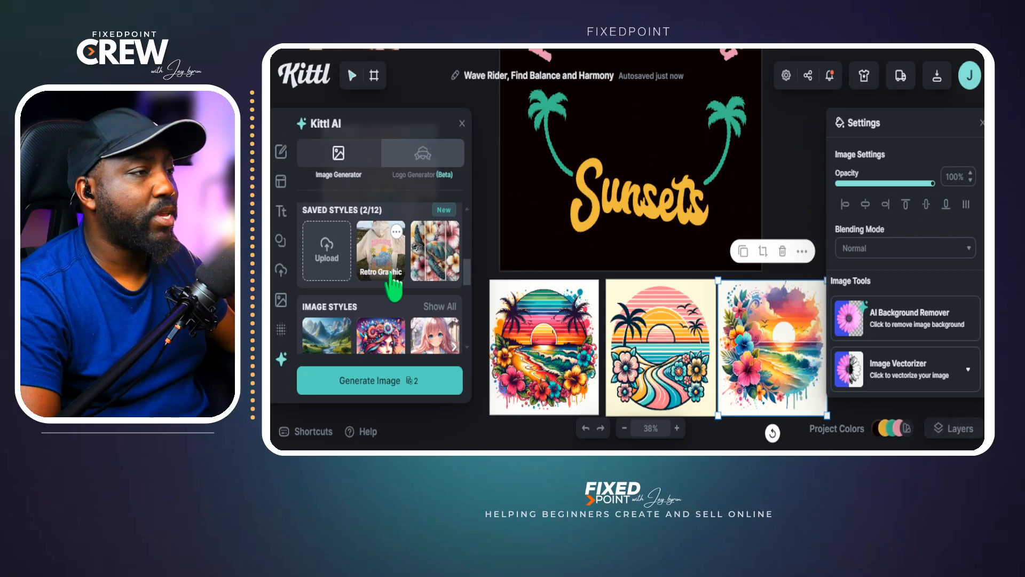
pyautogui.scroll(-2, 176, 331)
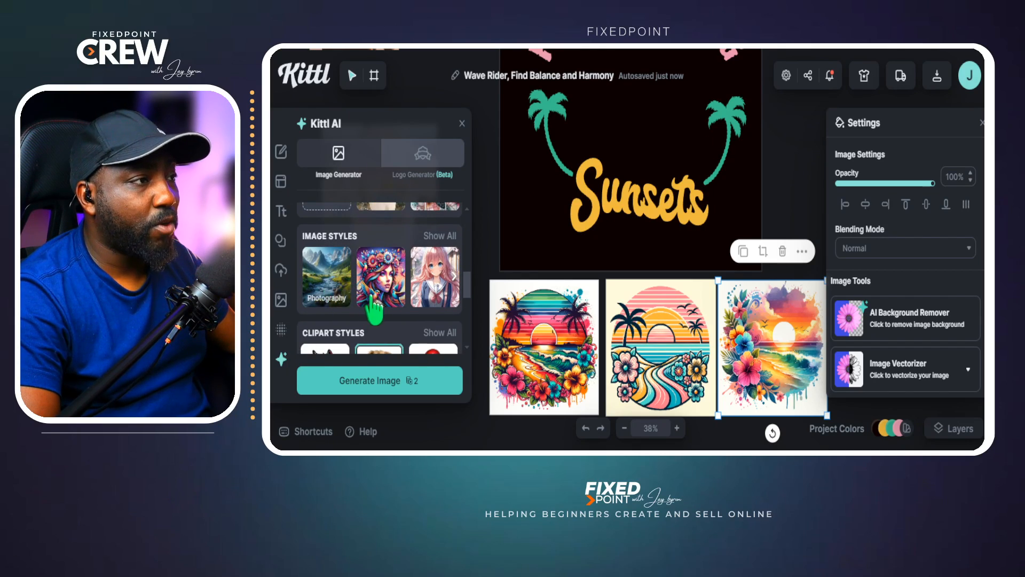
pyautogui.scroll(-2, 432, 310)
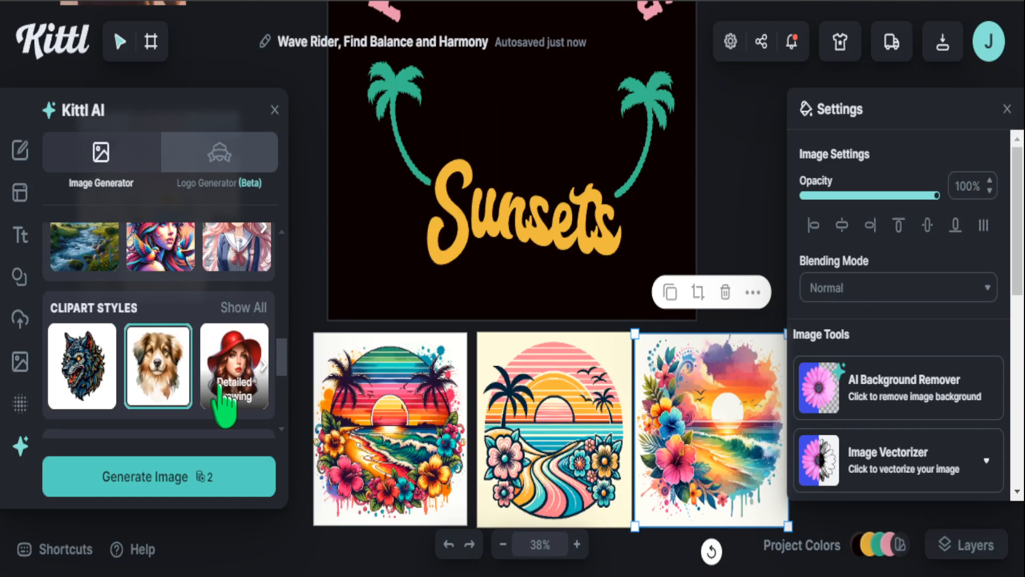
pyautogui.scroll(3, 427, 323)
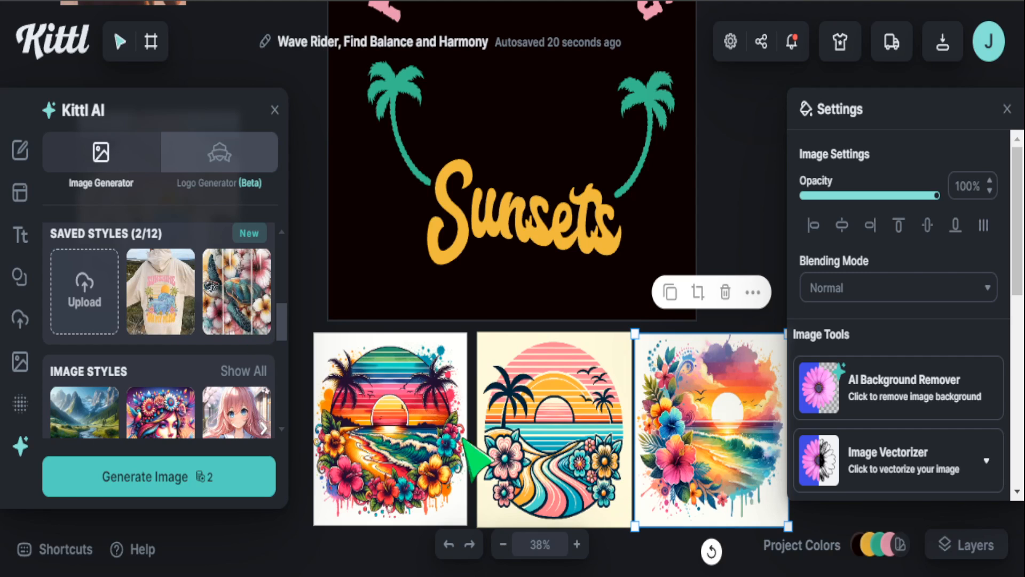
pyautogui.scroll(8, 168, 315)
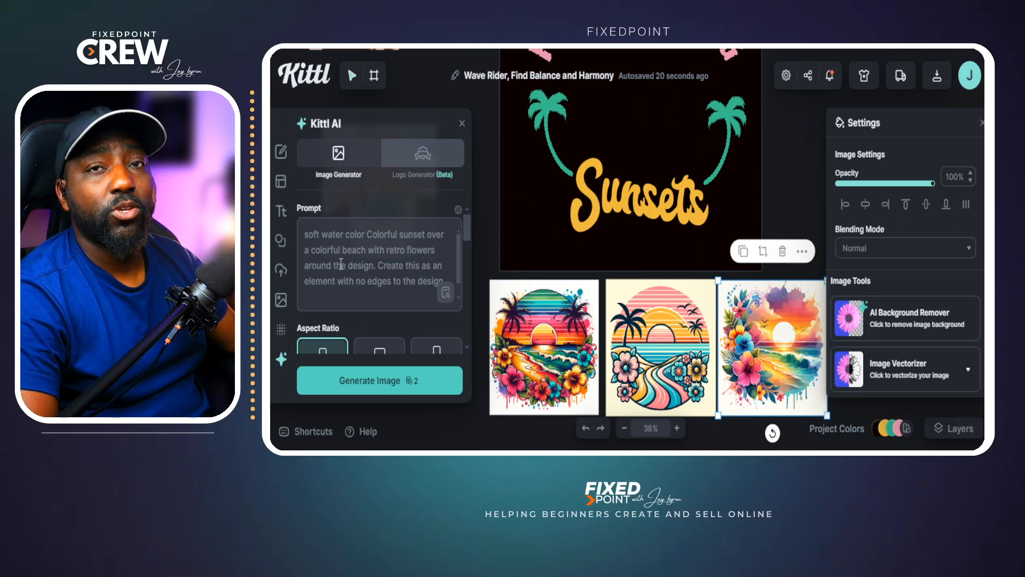
pyautogui.scroll(-5, 140, 332)
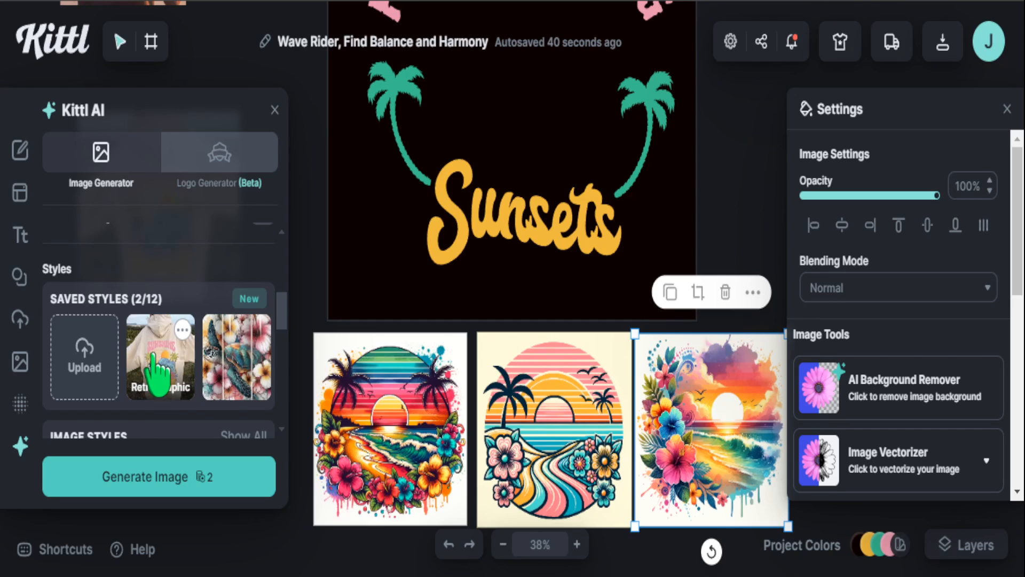
pyautogui.click(150, 367)
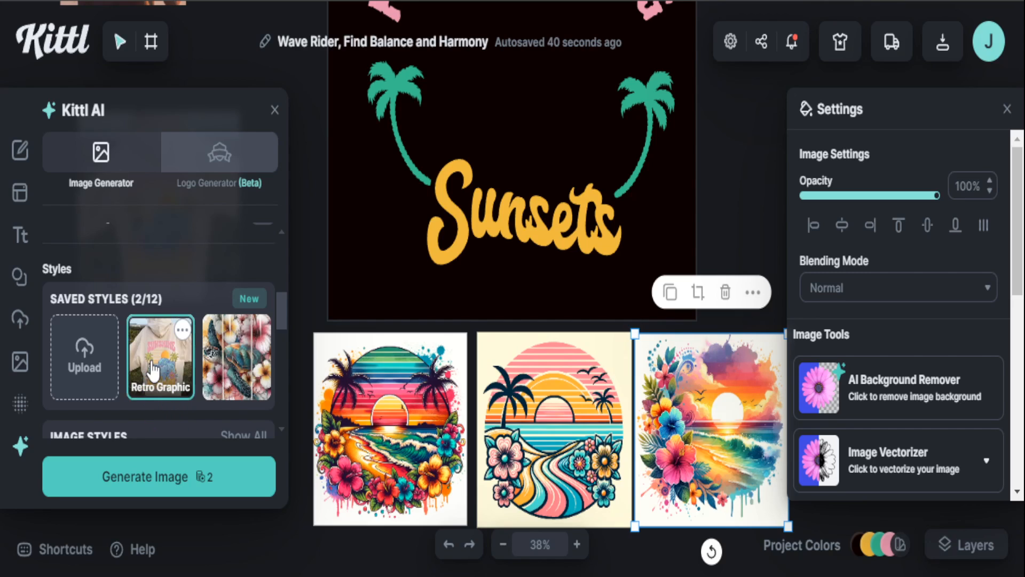
pyautogui.click(179, 483)
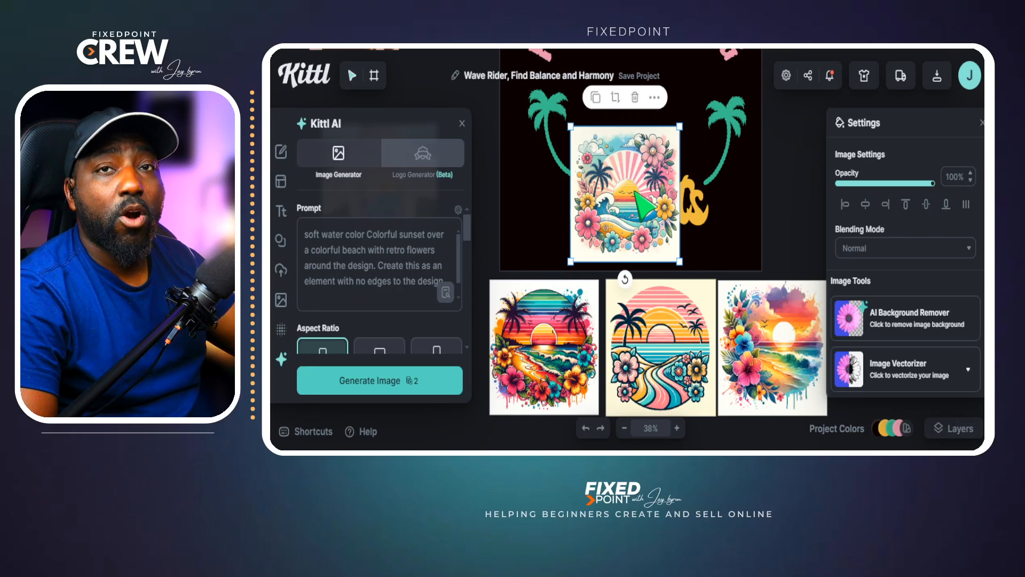
# Reposition the newly generated floral sunset image on the artboard over the "Sunsets" lettering.
pyautogui.scroll(-6, 448, 264)
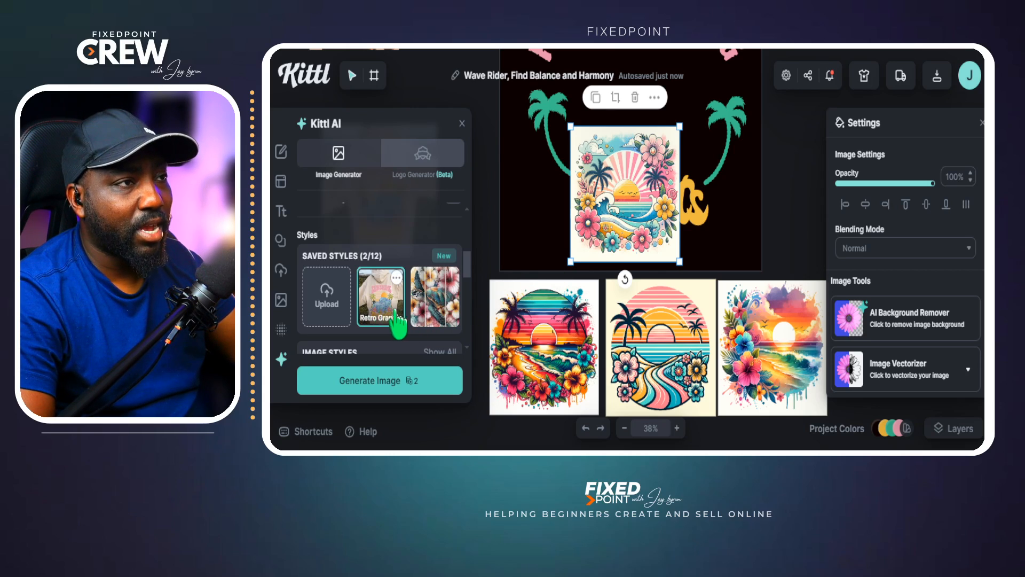
pyautogui.moveTo(612, 241); pyautogui.dragTo(580, 240)
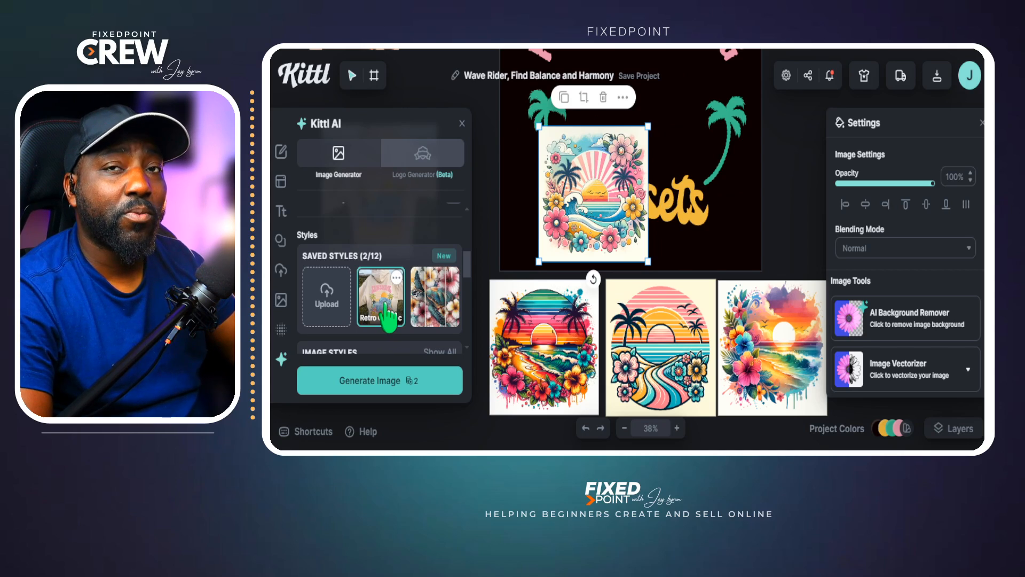
pyautogui.moveTo(595, 221); pyautogui.dragTo(587, 217)
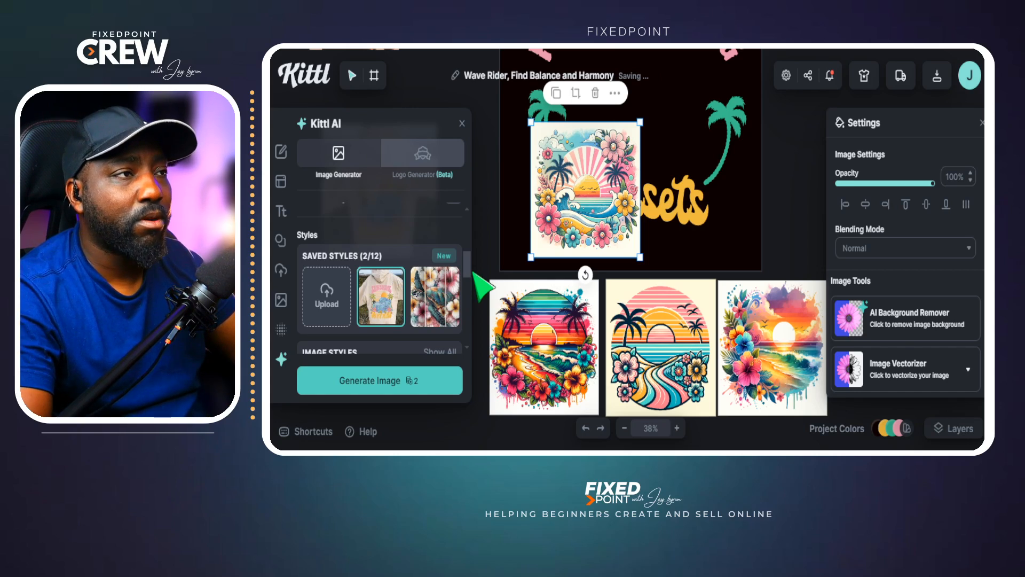
pyautogui.moveTo(582, 220); pyautogui.dragTo(613, 203)
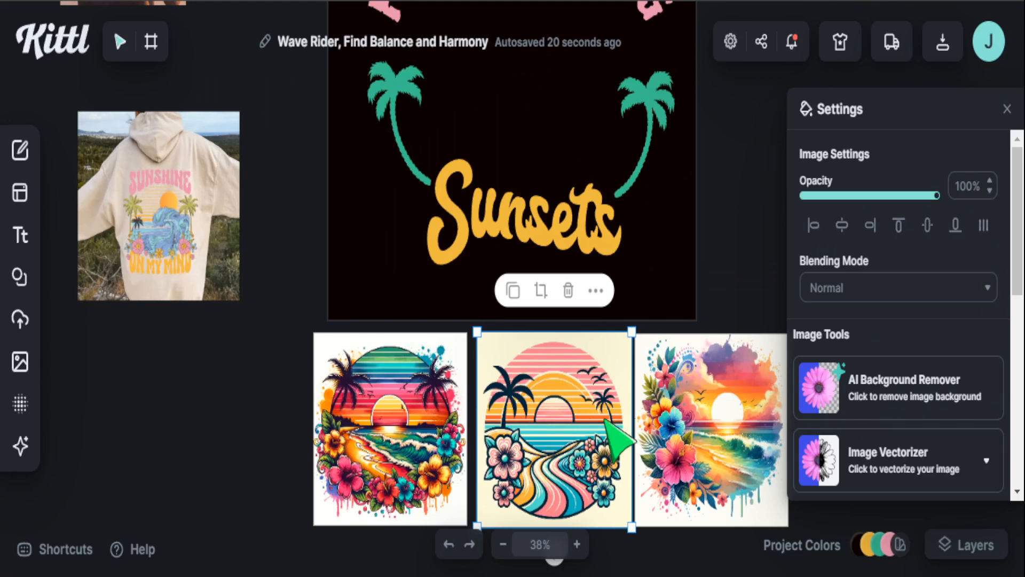
# Remove the background of the striped retro sunset image below the artboard and move the cutout onto the artboard.
pyautogui.click(872, 380)
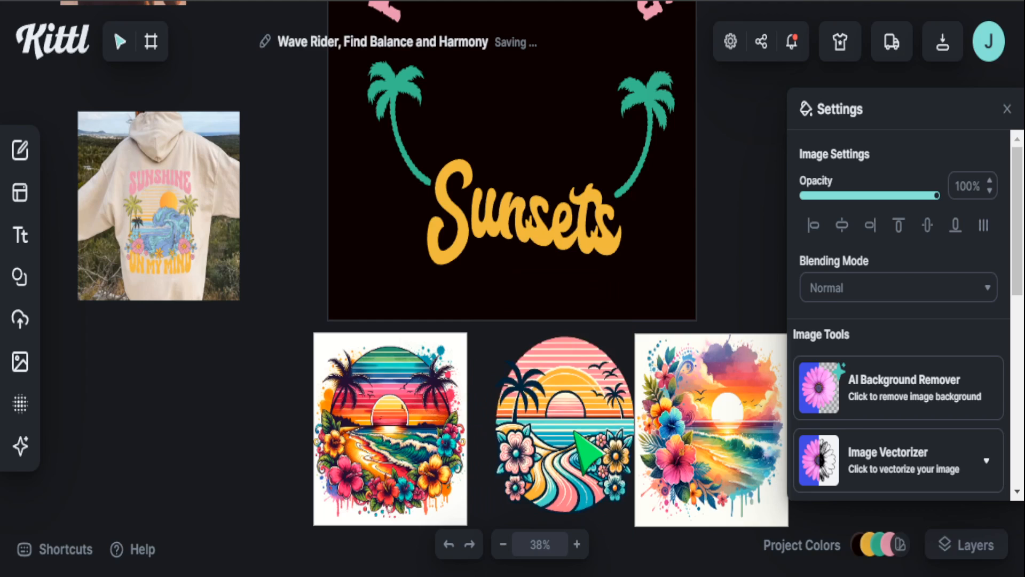
pyautogui.click(561, 440)
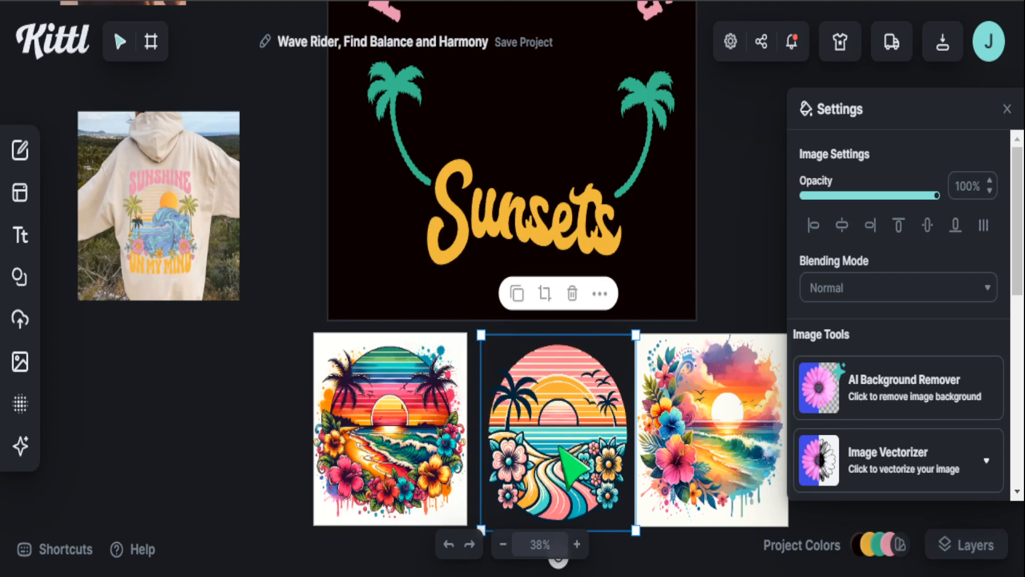
pyautogui.moveTo(562, 460); pyautogui.dragTo(534, 230)
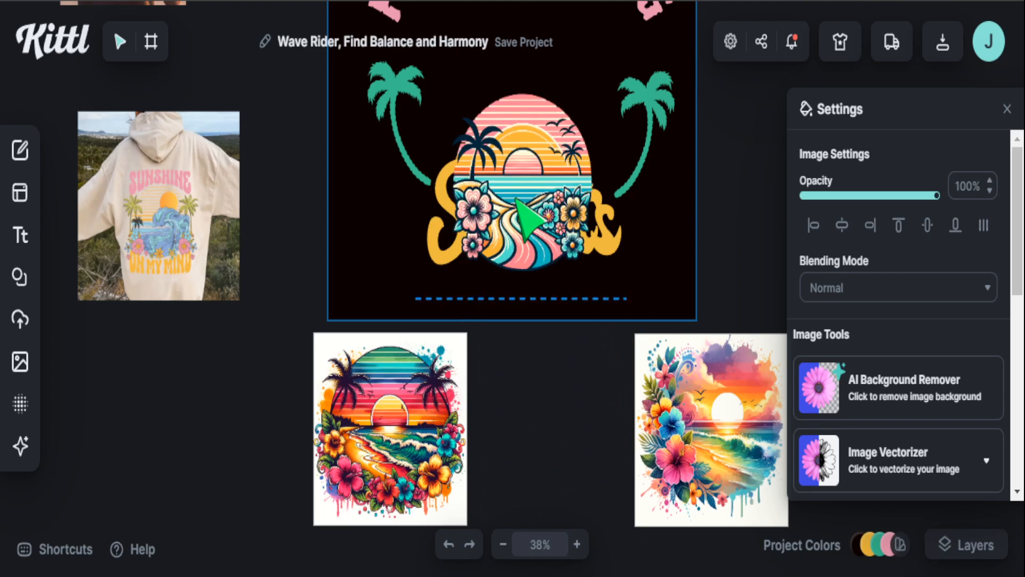
# Enlarge the sunset illustration and position it between the arched "FOREVER CHASING" text and the "Sunsets" lettering.
pyautogui.scroll(3, 526, 246)
pyautogui.moveTo(531, 361); pyautogui.dragTo(508, 250)
pyautogui.moveTo(570, 327); pyautogui.dragTo(629, 435)
pyautogui.moveTo(556, 306)
pyautogui.mouseDown()
pyautogui.moveTo(555, 284)
pyautogui.moveTo(555, 294)
pyautogui.mouseUp()
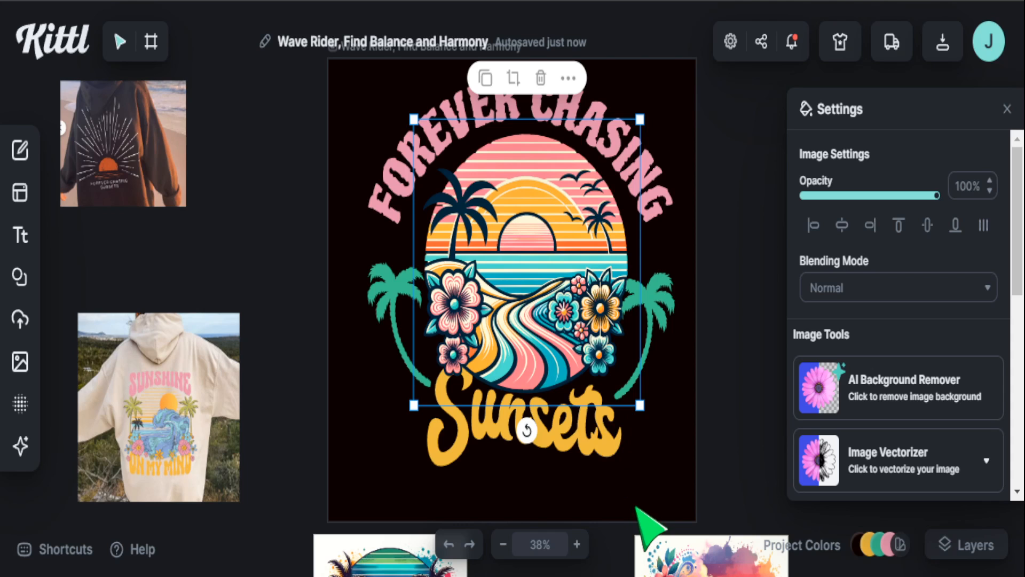
pyautogui.click(637, 507)
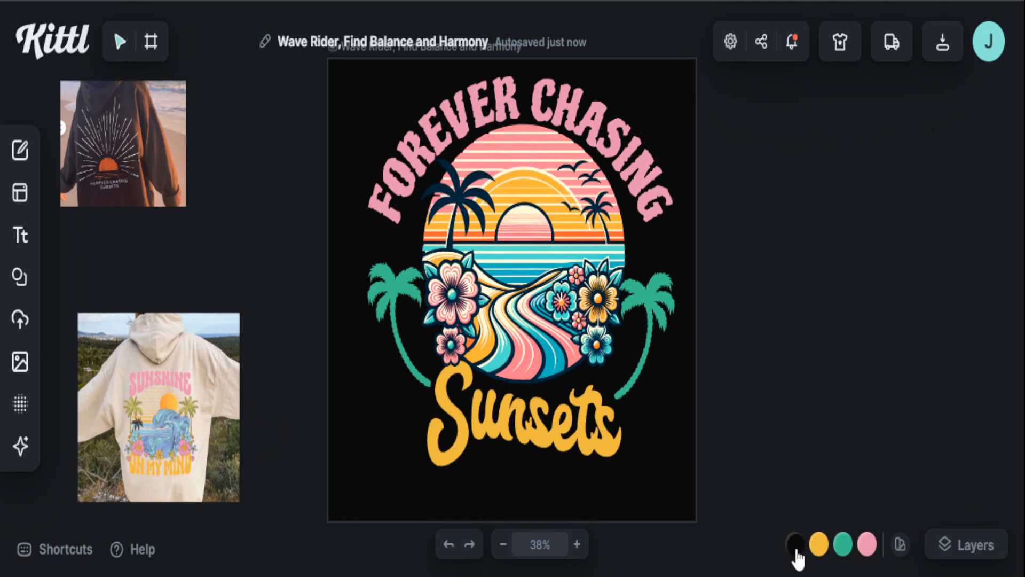
# Change the black project color of the artboard background to gray 696868.
pyautogui.click(795, 544)
pyautogui.moveTo(694, 380); pyautogui.dragTo(693, 310)
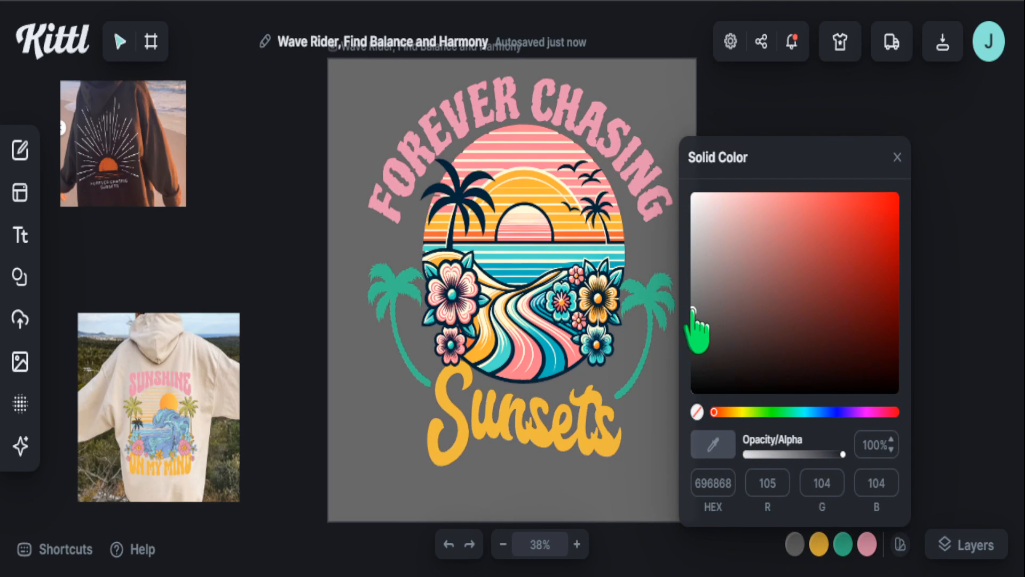
pyautogui.click(370, 504)
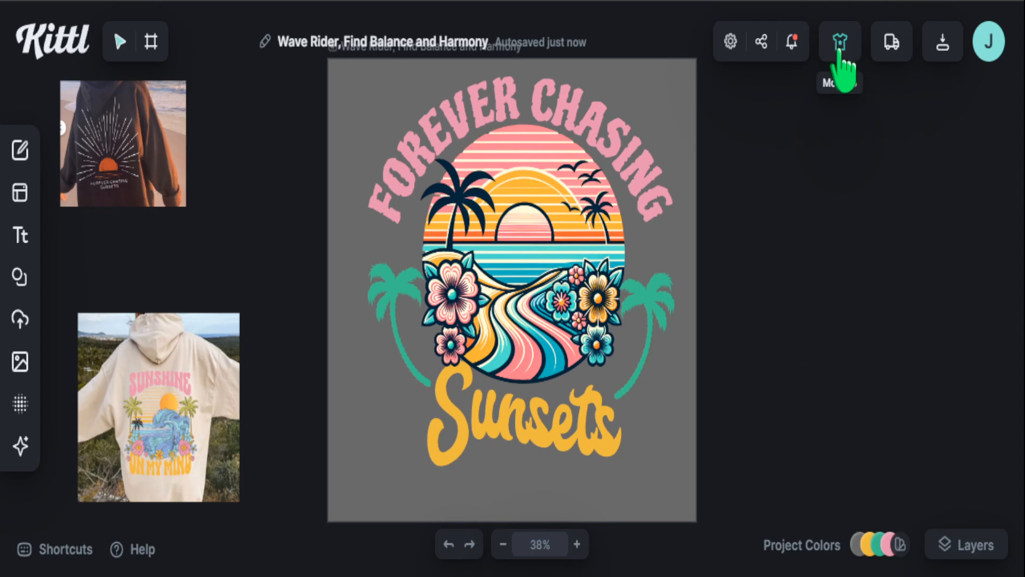
# Open the design in the T-shirt mockup, enlarge it, and center it on the shirt's front.
pyautogui.click(841, 42)
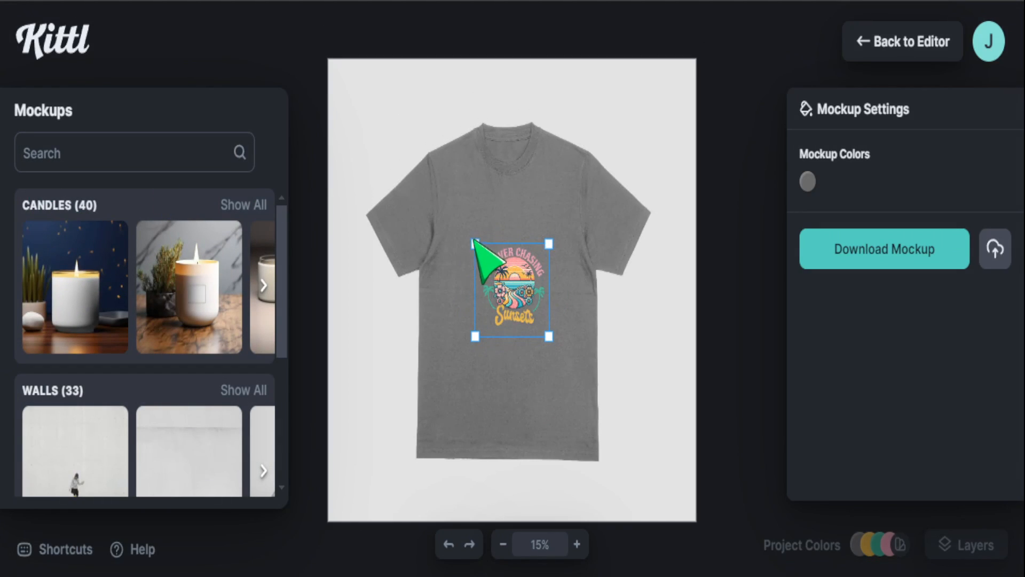
pyautogui.moveTo(472, 238); pyautogui.dragTo(383, 188)
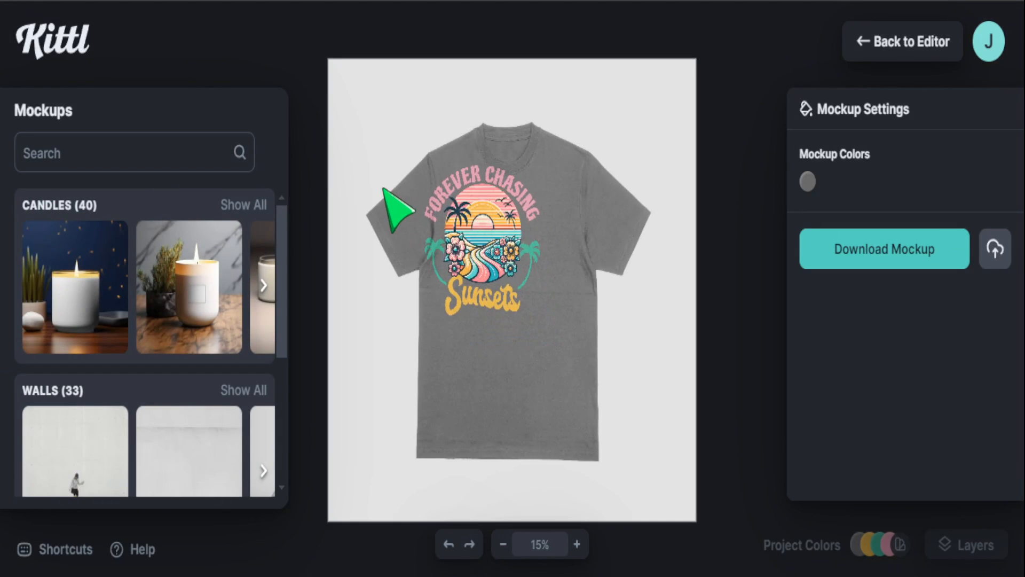
pyautogui.moveTo(498, 237); pyautogui.dragTo(531, 283)
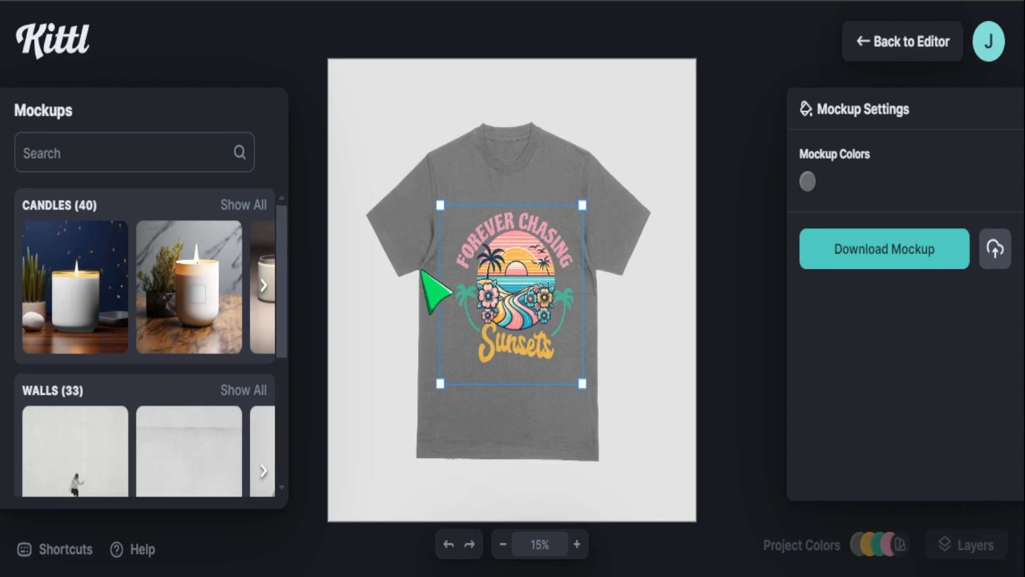
# Search the mockups for "sweatshirt" and open the one with the person in ripped jeans sitting outdoors.
pyautogui.click(105, 156)
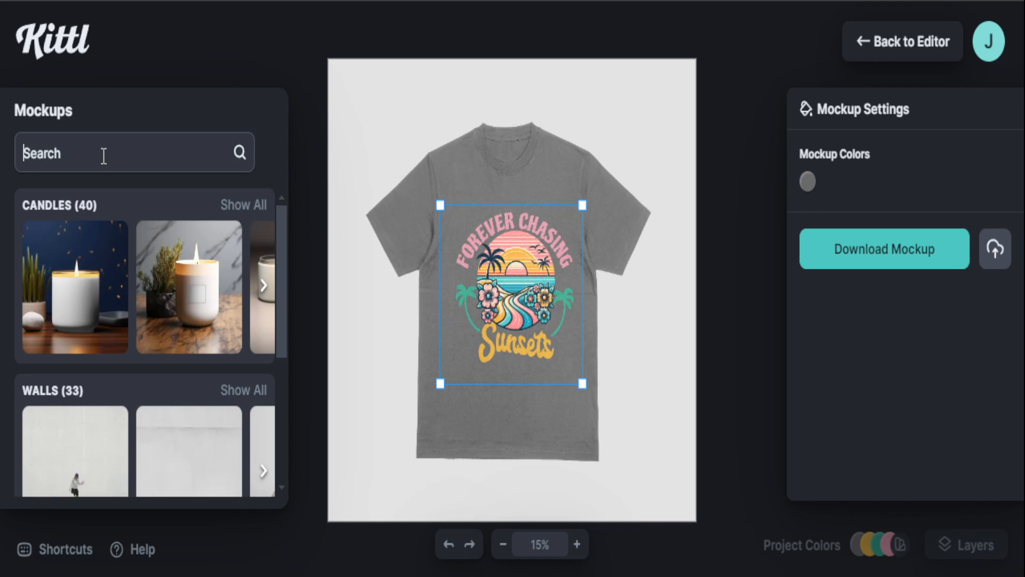
pyautogui.write('sweatshirt')
pyautogui.press('Return')
pyautogui.scroll(-3, 160, 366)
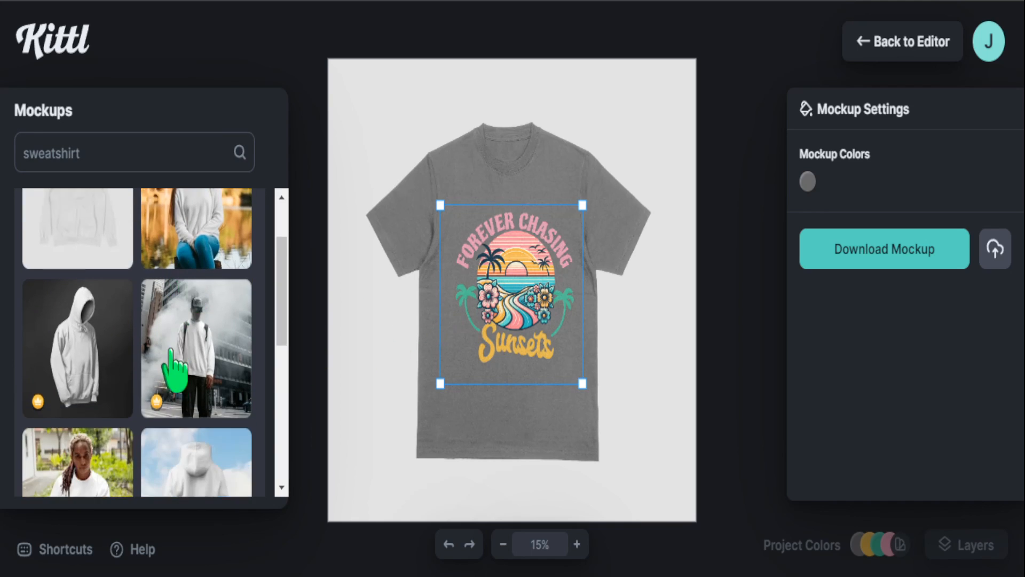
pyautogui.scroll(-3, 96, 425)
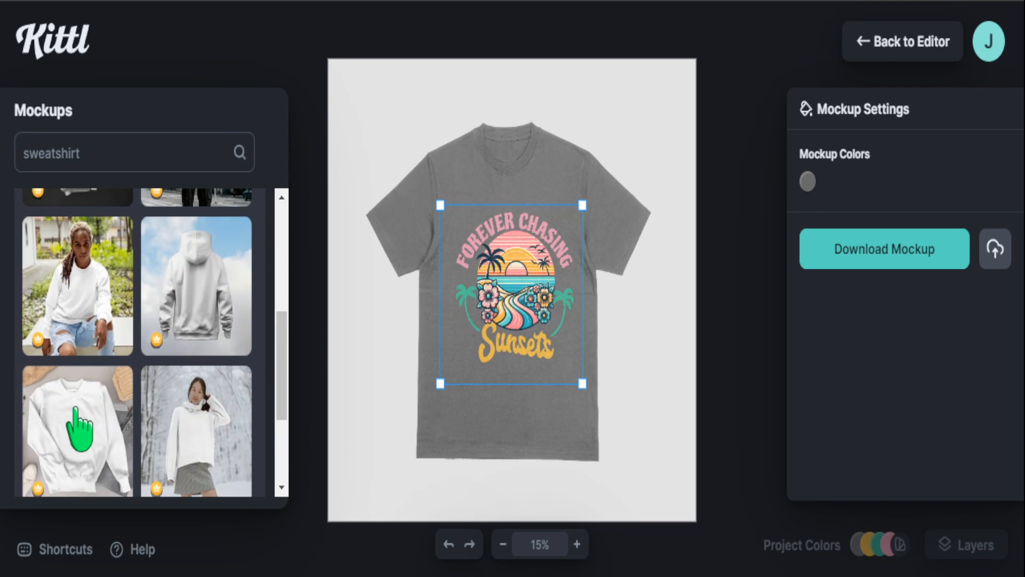
pyautogui.click(79, 424)
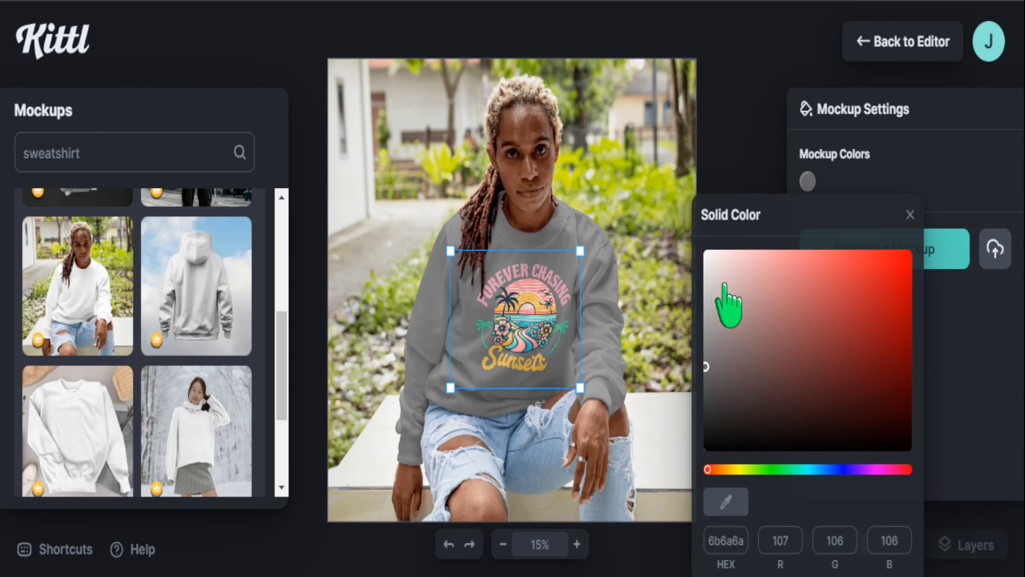
# Change the sweatshirt's mockup color to white and resize and reposition the design on its front.
pyautogui.moveTo(724, 284); pyautogui.dragTo(705, 260)
pyautogui.click(448, 255)
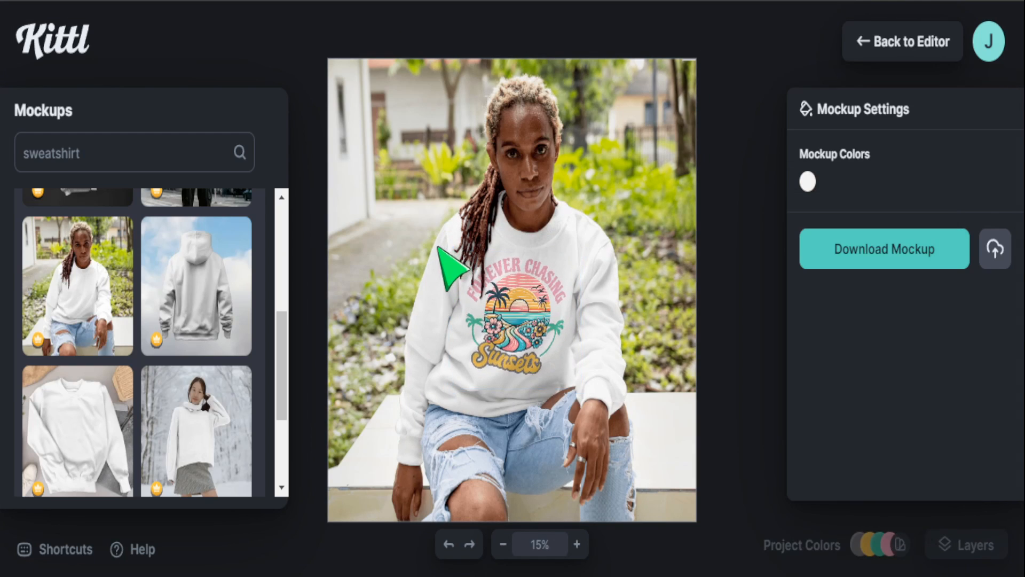
pyautogui.moveTo(571, 389); pyautogui.dragTo(581, 428)
pyautogui.moveTo(538, 328); pyautogui.dragTo(535, 324)
pyautogui.moveTo(588, 404); pyautogui.dragTo(570, 377)
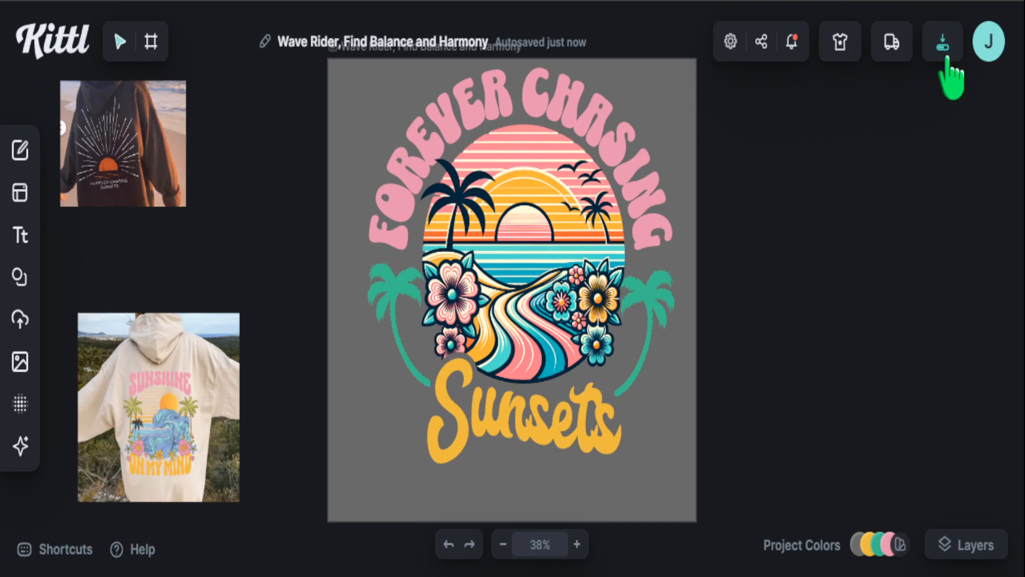
# Open the artboard's download options, try a DPI of 72, and set the DPI back to 300.
pyautogui.click(944, 47)
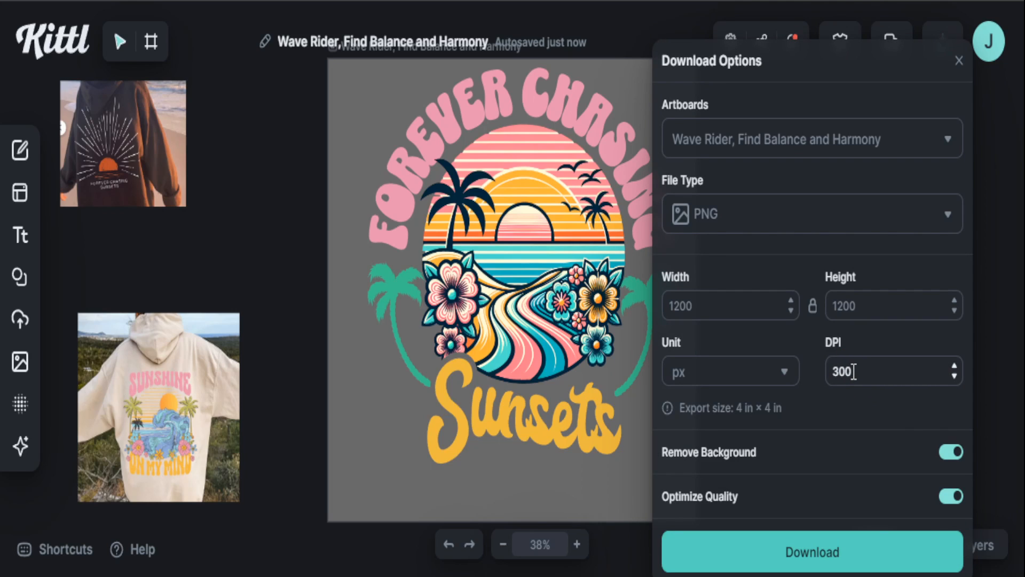
pyautogui.write('72')
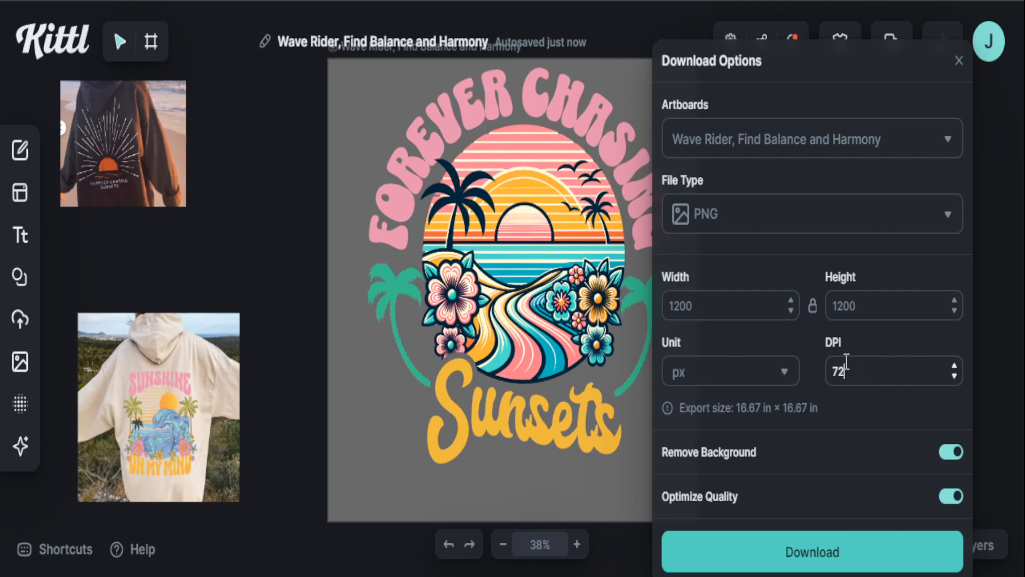
pyautogui.moveTo(859, 369); pyautogui.dragTo(822, 374)
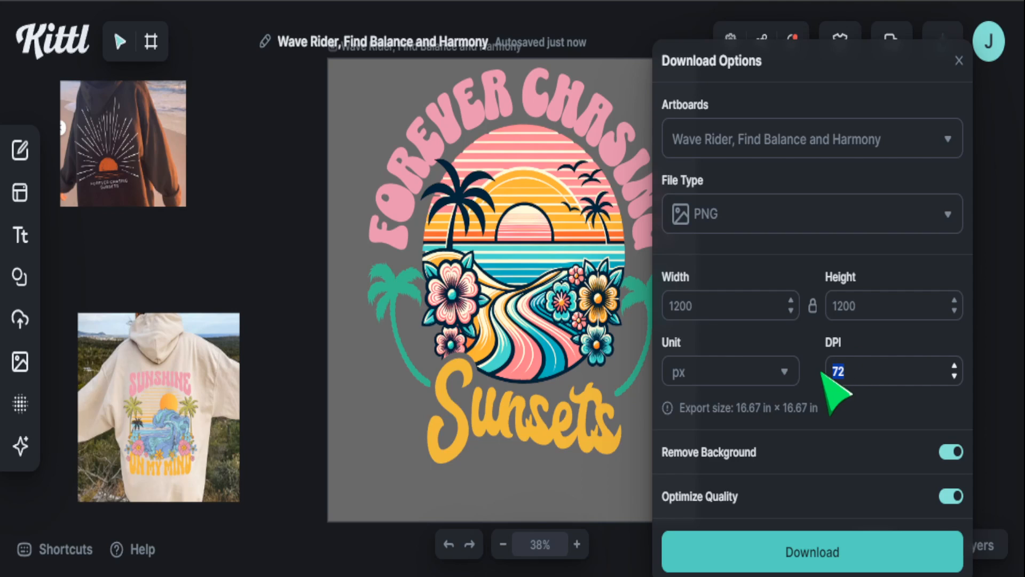
pyautogui.write('300')
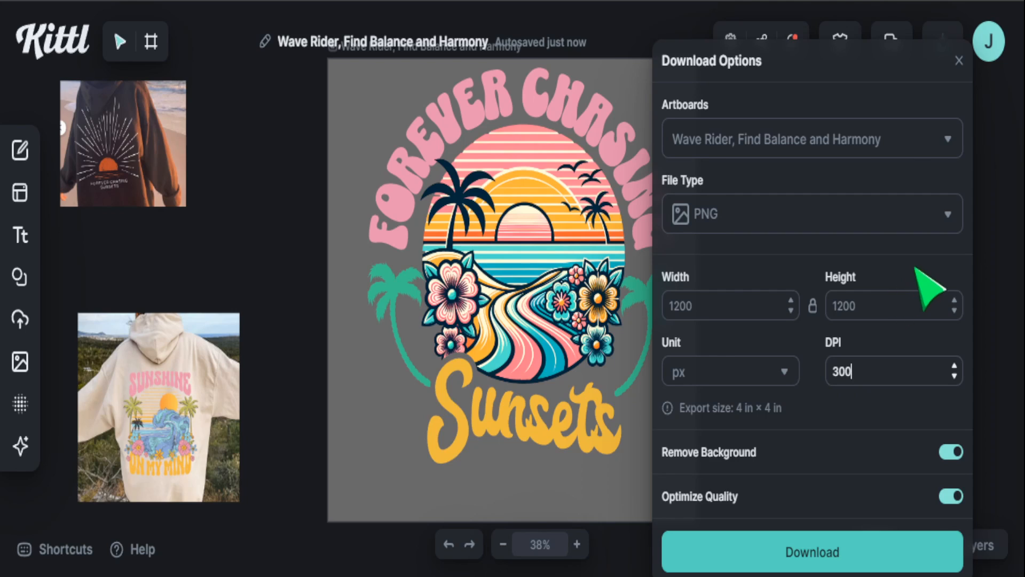